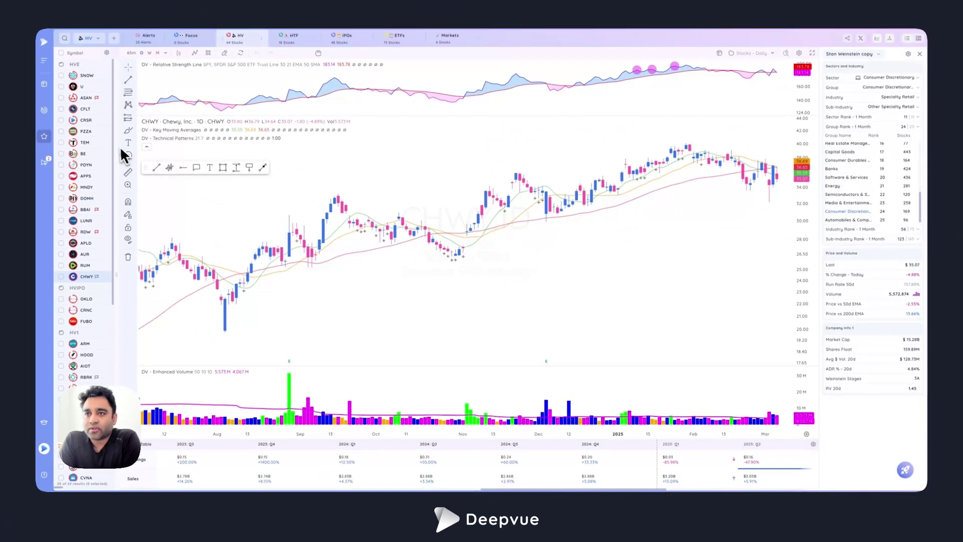
# Step: Widen the HV watchlist into a full-width stock table and close the Stan Weinstein data panel
pyautogui.moveTo(121, 151); pyautogui.dragTo(861, 96)
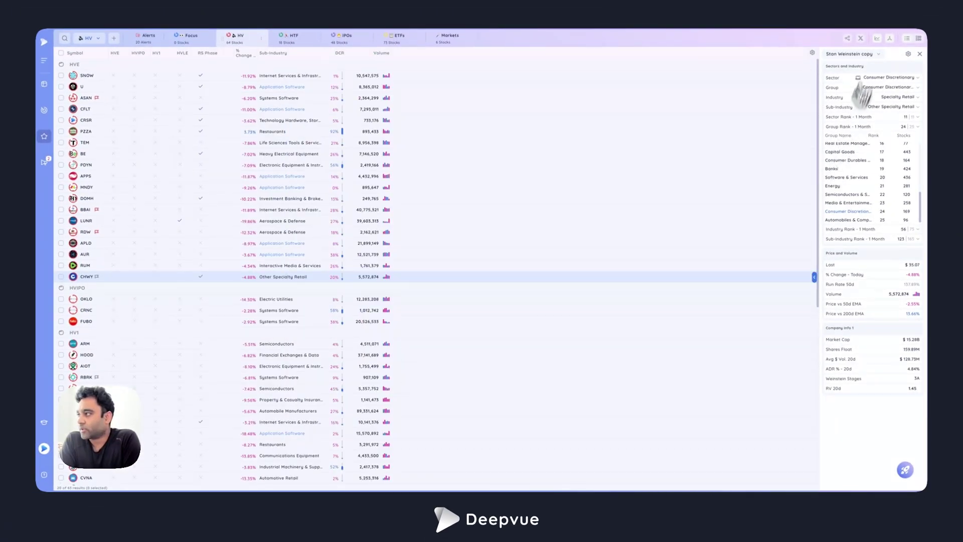
pyautogui.click(888, 40)
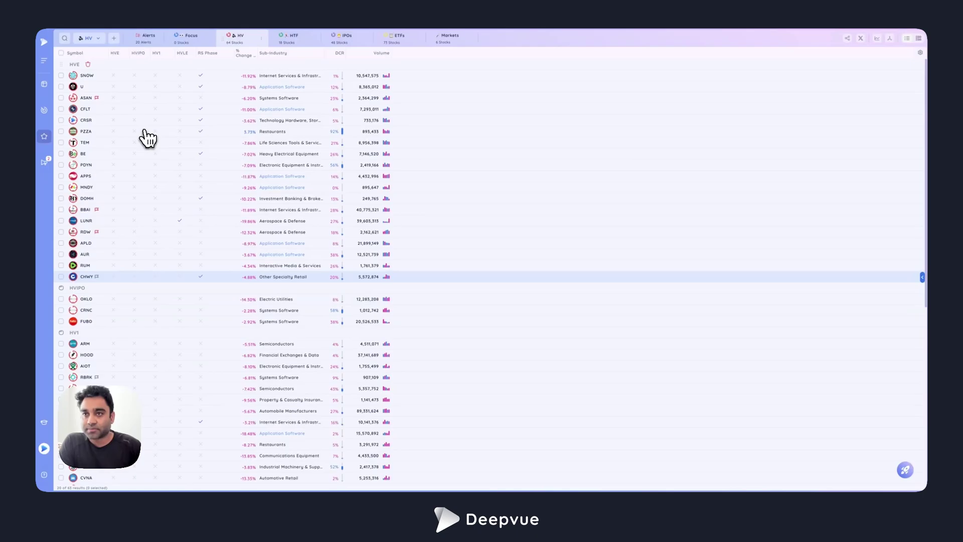
# Step: Create a new watchlist named NewSectionsDemo
pyautogui.click(113, 39)
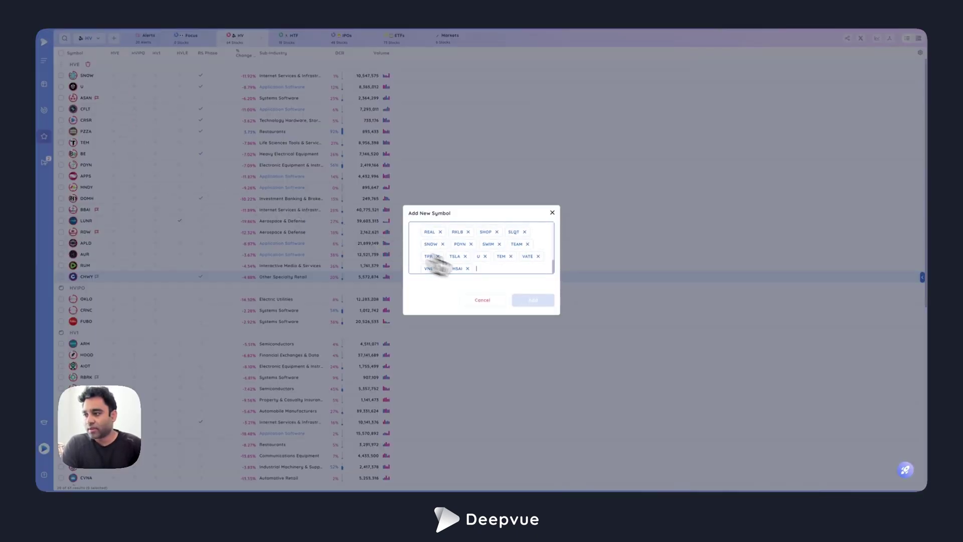
pyautogui.press('Escape')
pyautogui.click(89, 38)
pyautogui.click(155, 95)
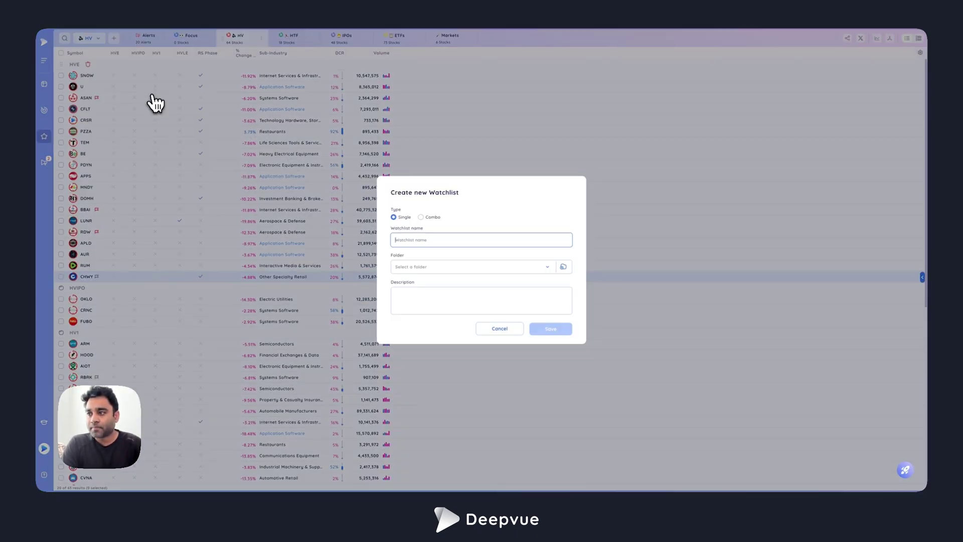
pyautogui.write('NewSec')
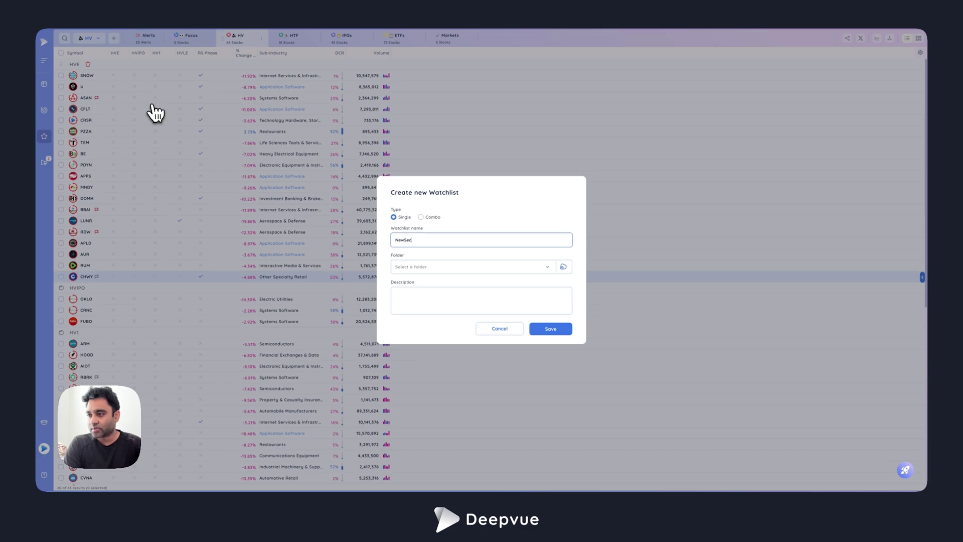
pyautogui.write('tionsDemo')
pyautogui.press('Return')
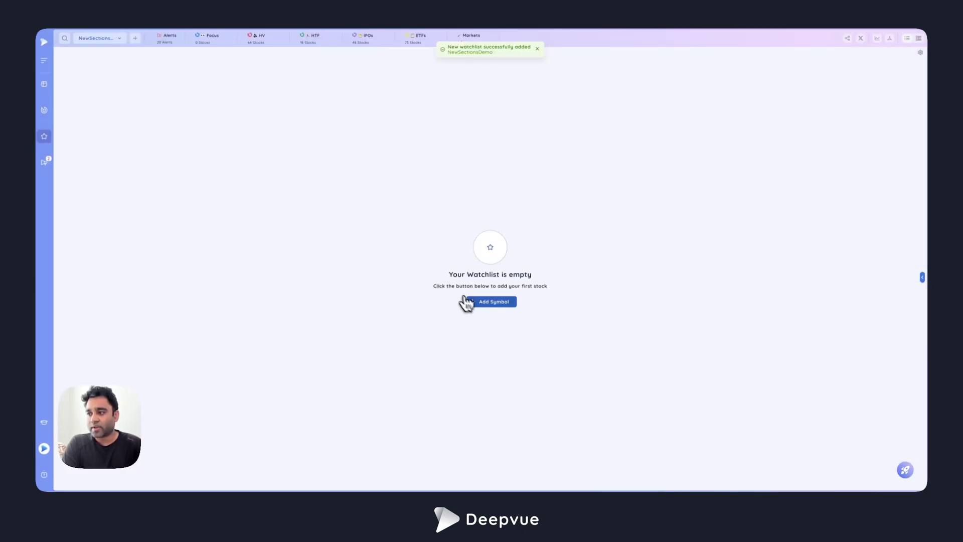
# Step: Add AAPL, QQQ, IWM, DIA and MSFT to the new watchlist
pyautogui.click(469, 302)
pyautogui.write('AAPL')
pyautogui.press('Return')
pyautogui.write('QQQ')
pyautogui.press('Return')
pyautogui.write('IWM')
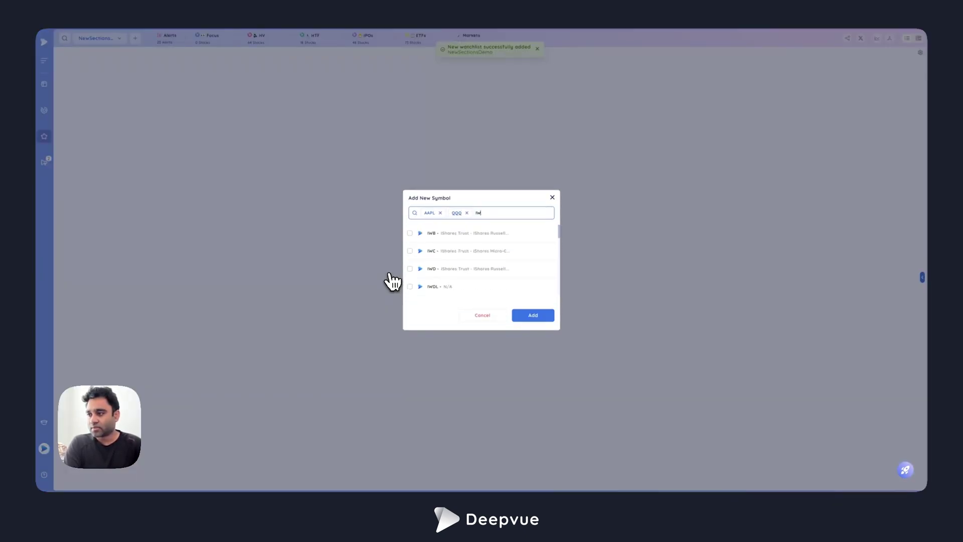
pyautogui.press('Return')
pyautogui.write('DIA')
pyautogui.press('Return')
pyautogui.write('MSFT')
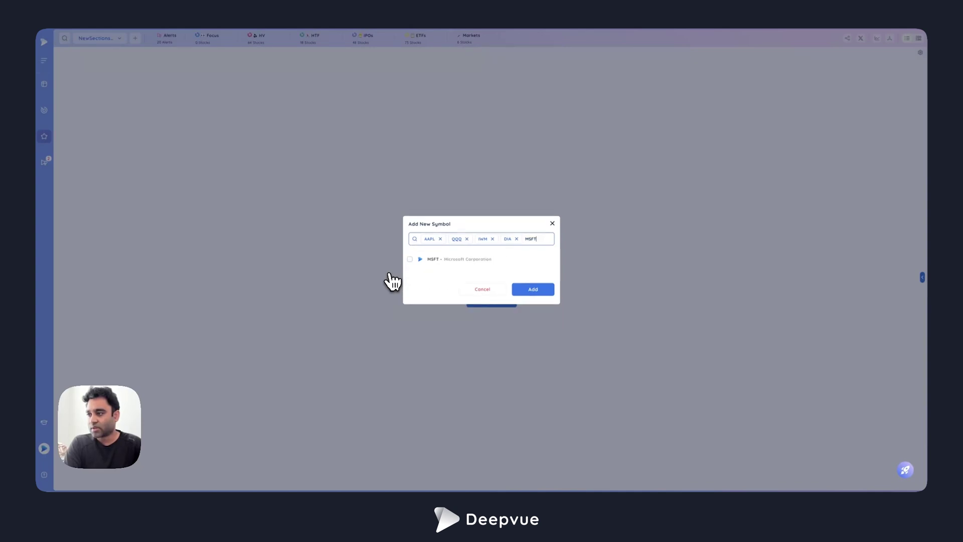
pyautogui.press('Return')
pyautogui.press('Return')
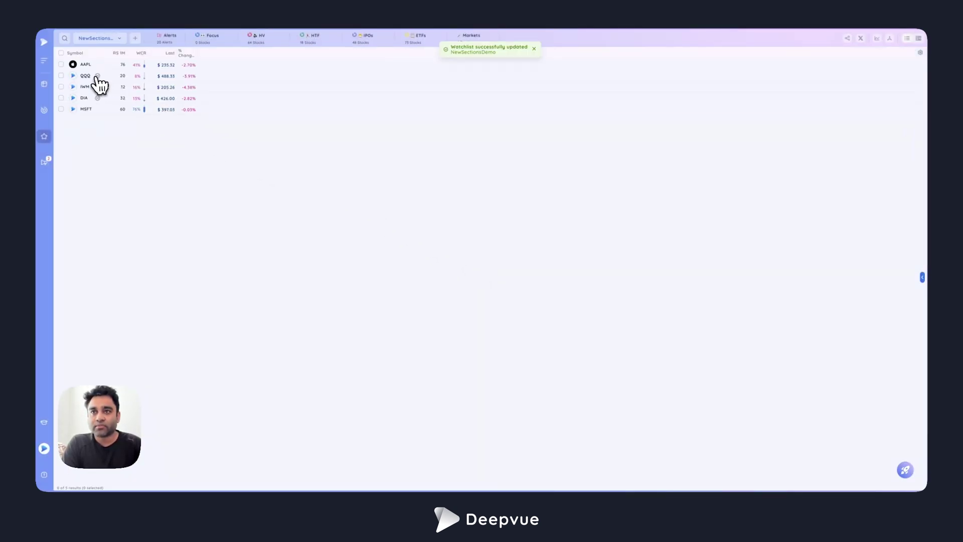
# Step: Add a new section below AAPL and name it ETFs
pyautogui.moveTo(101, 89); pyautogui.dragTo(107, 72)
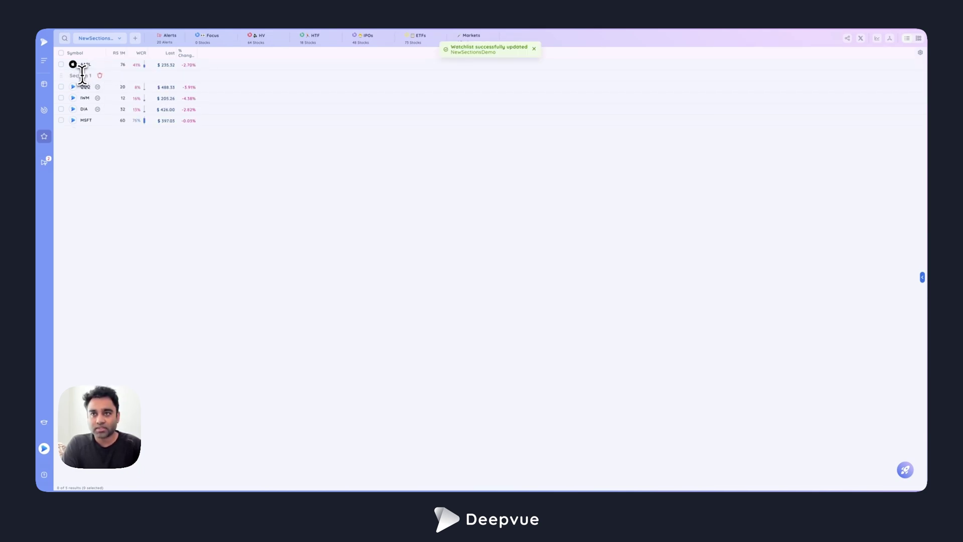
pyautogui.click(88, 76)
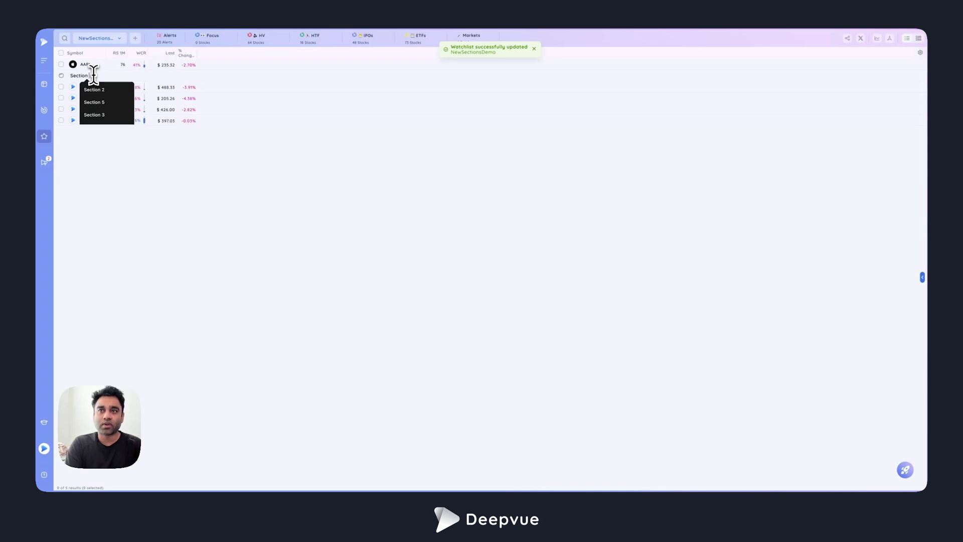
pyautogui.press('BackSpace')
pyautogui.press('BackSpace')
pyautogui.press('BackSpace')
pyautogui.press('BackSpace')
pyautogui.press('BackSpace')
pyautogui.press('BackSpace')
pyautogui.press('BackSpace')
pyautogui.press('BackSpace')
pyautogui.write('ETFs')
pyautogui.press('Return')
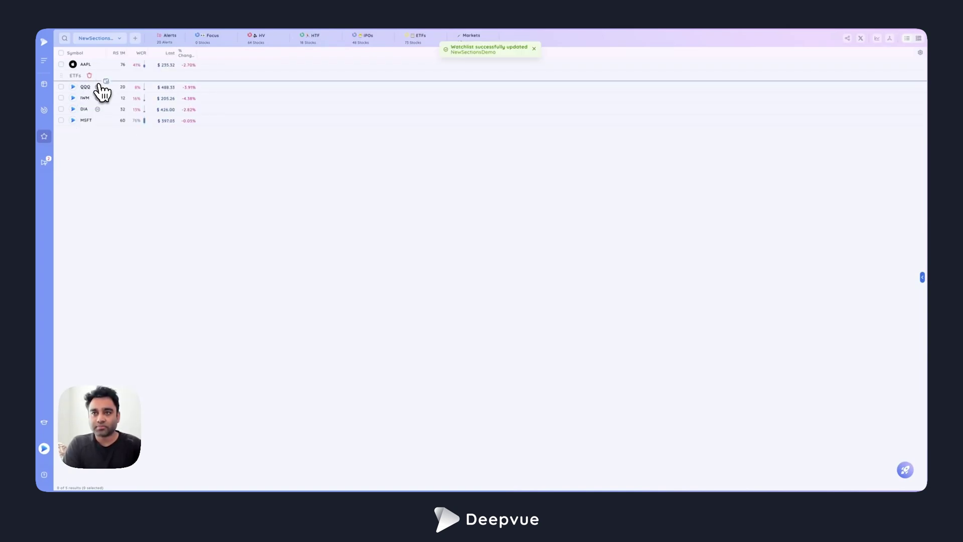
# Step: Name the second section Stocks, move it to the top, then return to HV
pyautogui.click(76, 86)
pyautogui.write('Stocks')
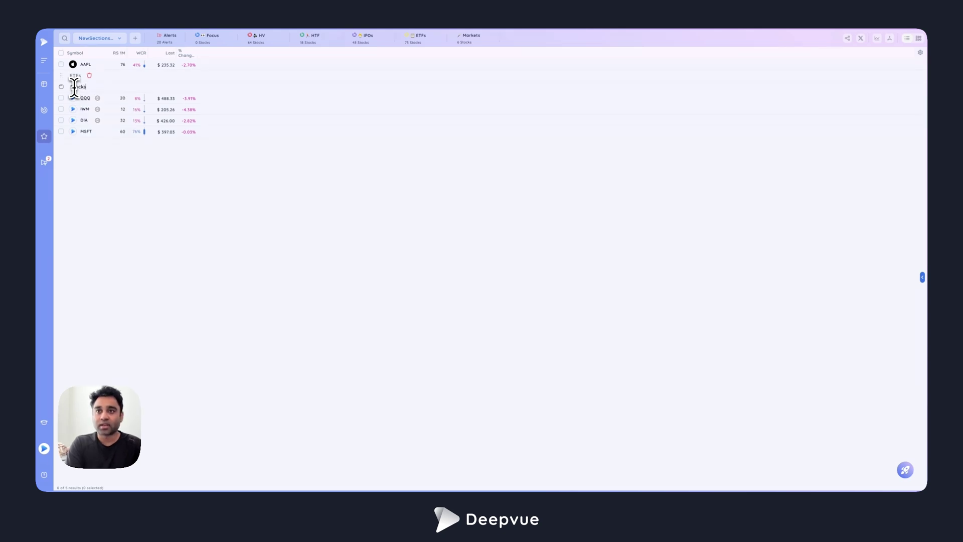
pyautogui.press('Return')
pyautogui.moveTo(67, 88)
pyautogui.mouseDown()
pyautogui.moveTo(68, 61)
pyautogui.moveTo(75, 76)
pyautogui.mouseUp()
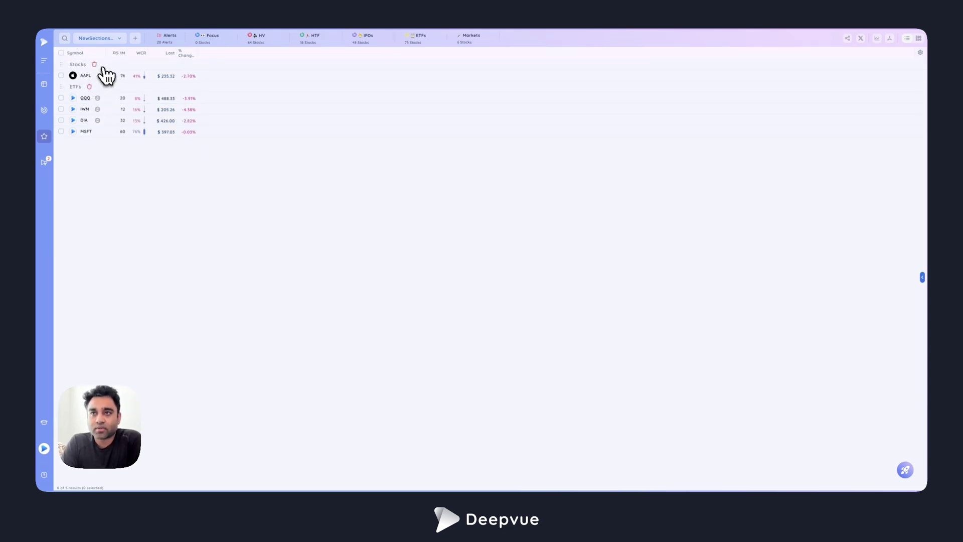
pyautogui.click(264, 42)
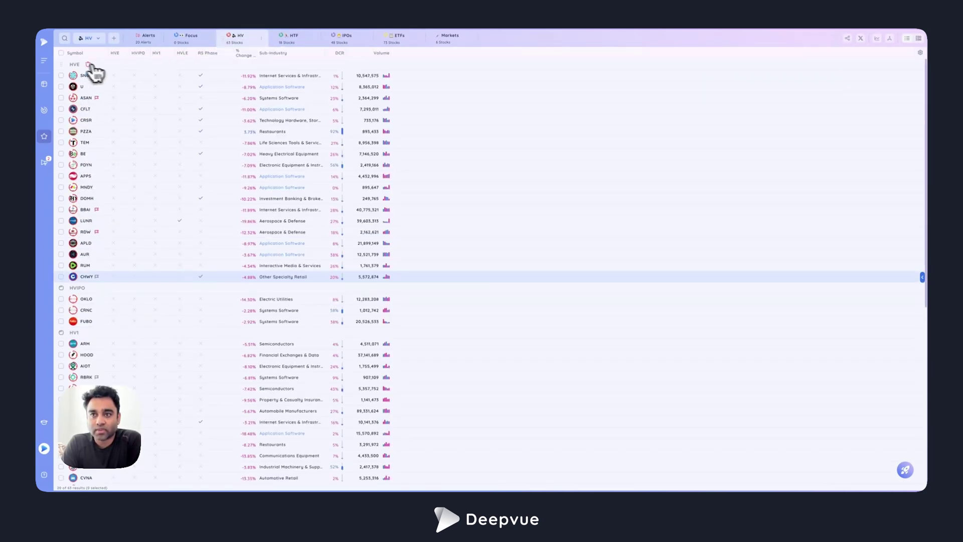
pyautogui.scroll(-2, 84, 203)
pyautogui.scroll(3, 82, 240)
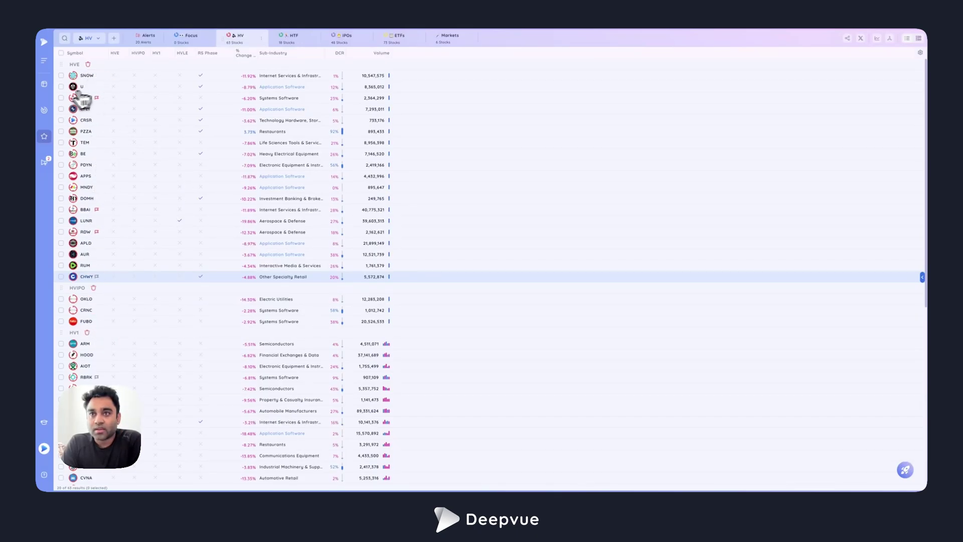
# Step: In the screener, clear the Stage 3 screen and view the BNDI ETF's holdings
pyautogui.click(44, 109)
pyautogui.click(107, 42)
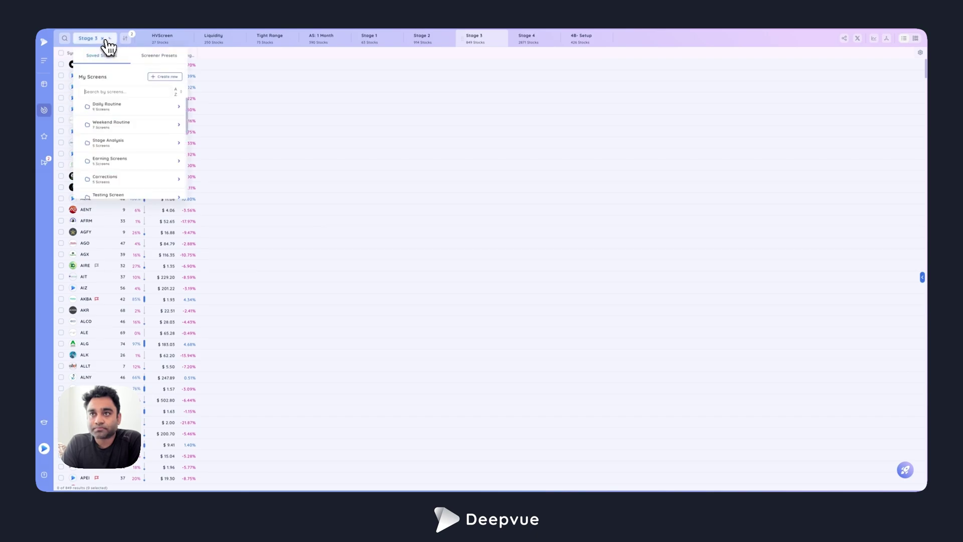
pyautogui.click(106, 53)
pyautogui.click(105, 50)
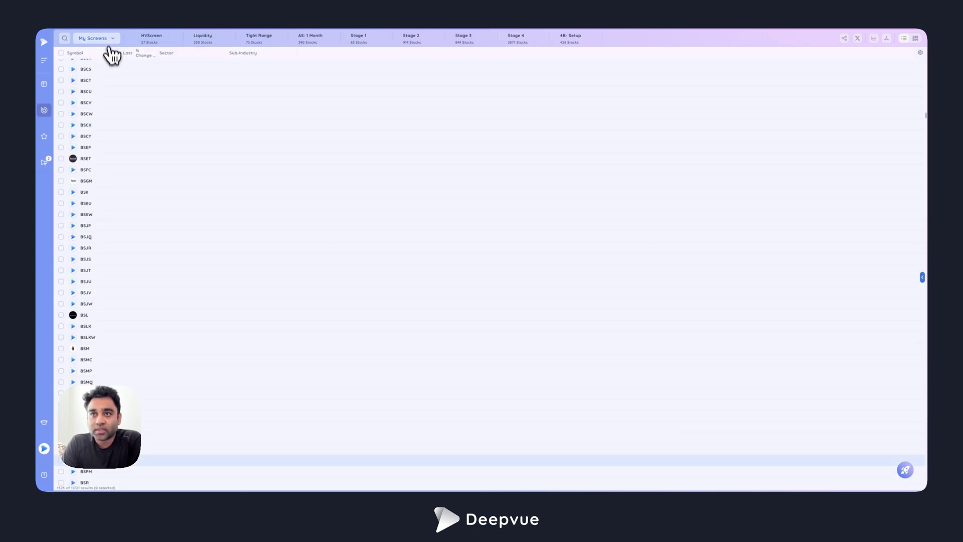
pyautogui.scroll(-15, 108, 100)
pyautogui.scroll(10, 108, 118)
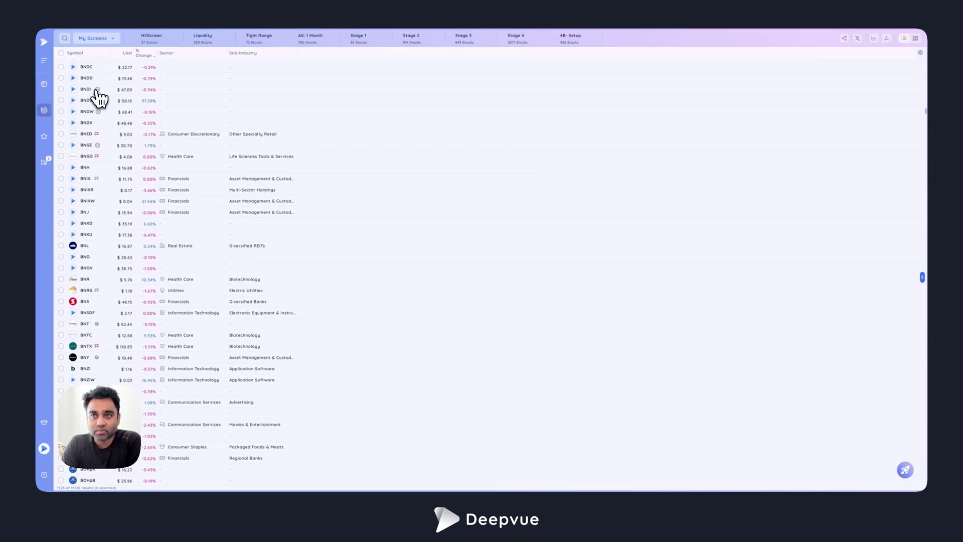
pyautogui.click(98, 89)
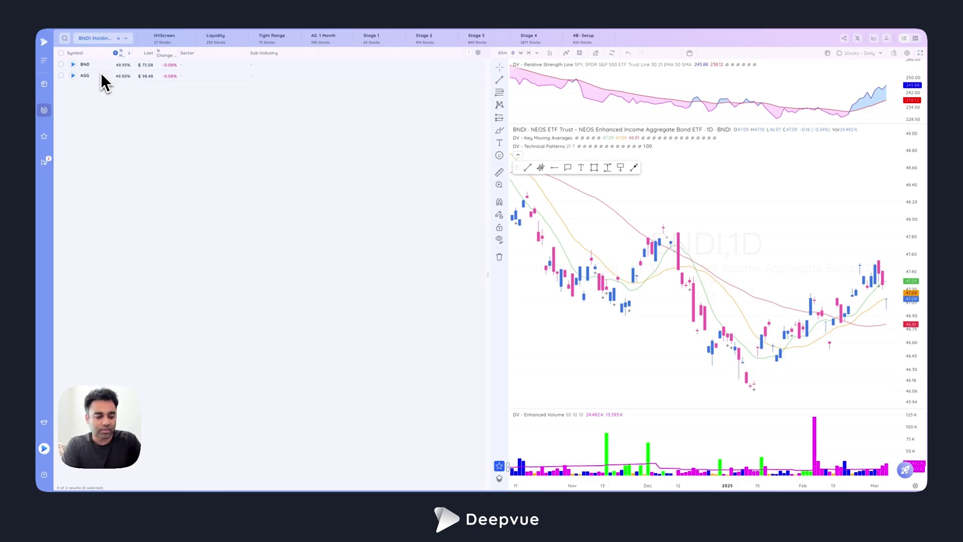
# Step: Load the full SPY holdings list and widen its % Holding column
pyautogui.hotkey('ctrl', 'k')
pyautogui.write('spy')
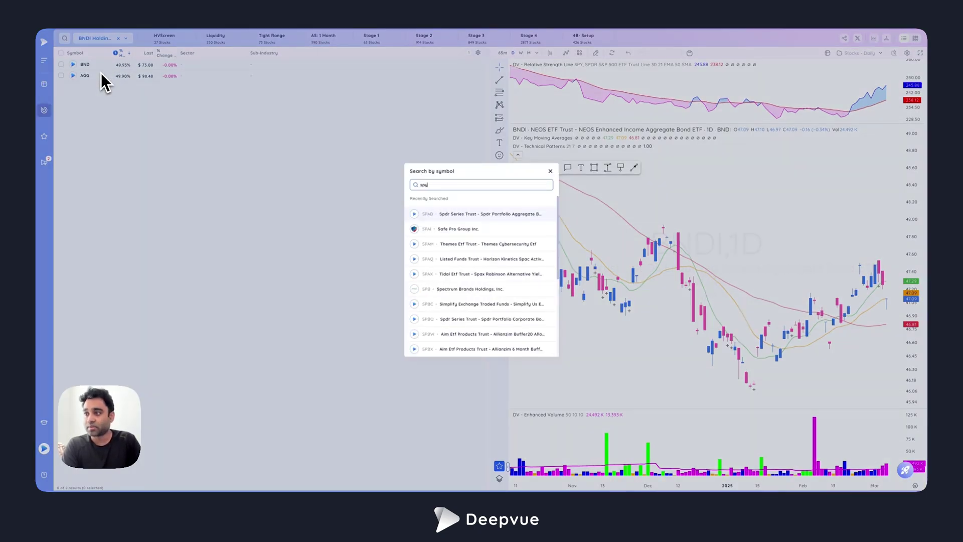
pyautogui.press('Return')
pyautogui.click(98, 66)
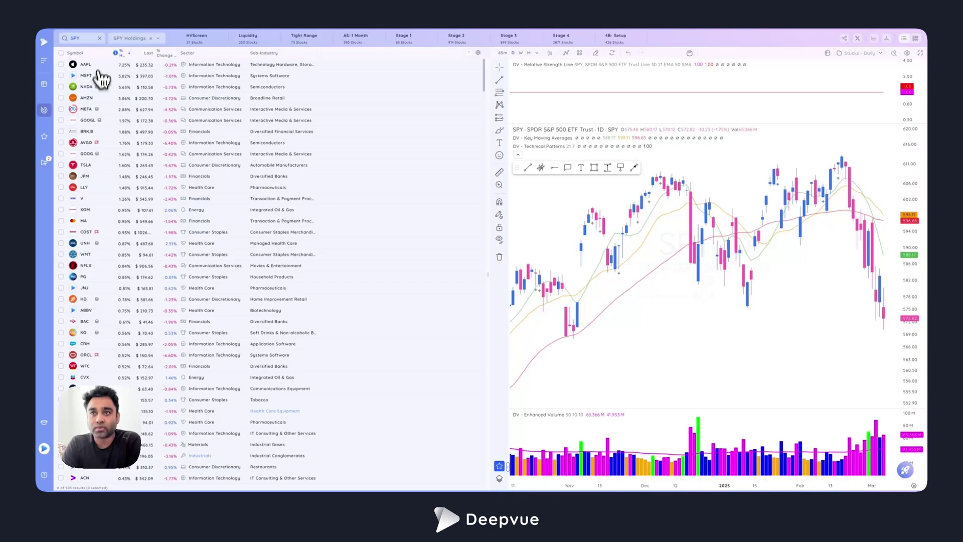
pyautogui.moveTo(135, 58); pyautogui.dragTo(143, 59)
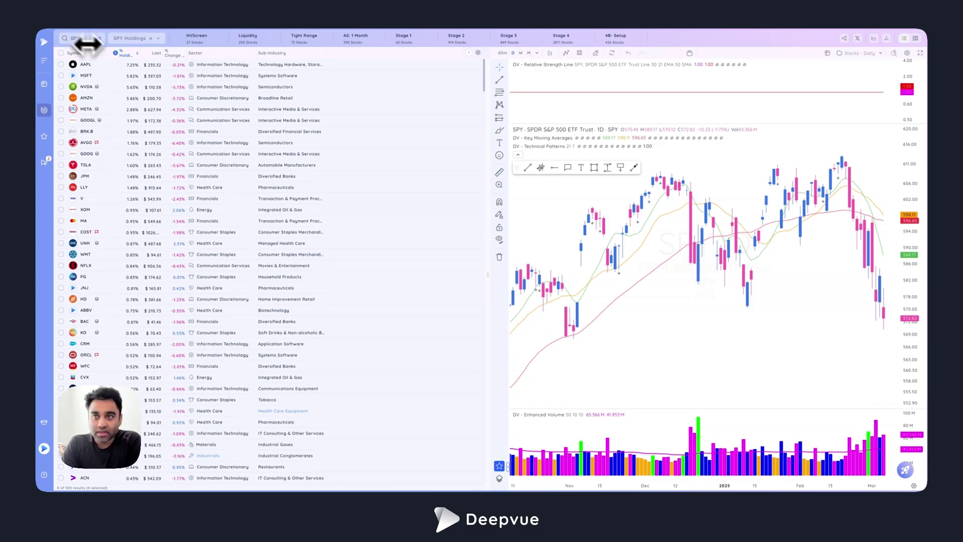
# Step: Show AAPL's earnings and sales stats table under an enlarged chart, then return to the HV watchlist
pyautogui.click(874, 42)
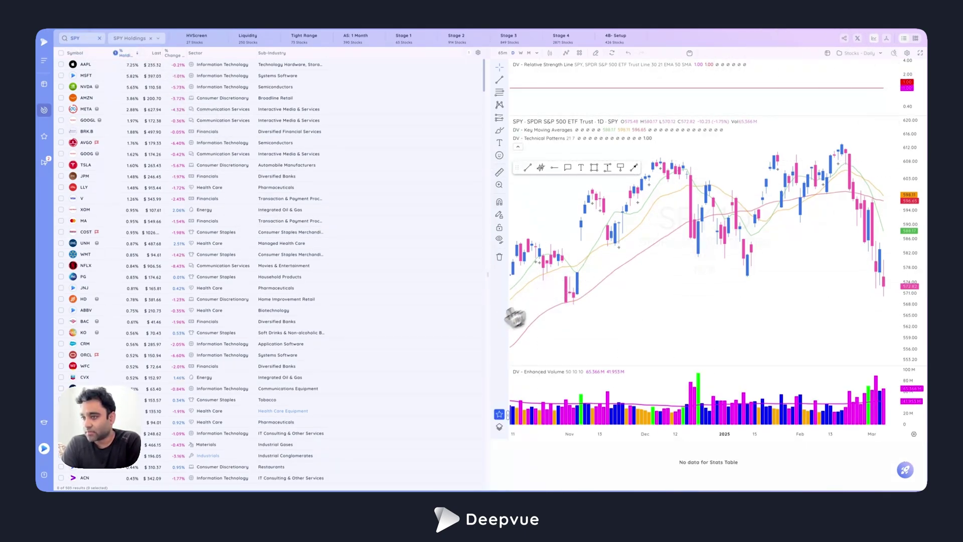
pyautogui.click(95, 67)
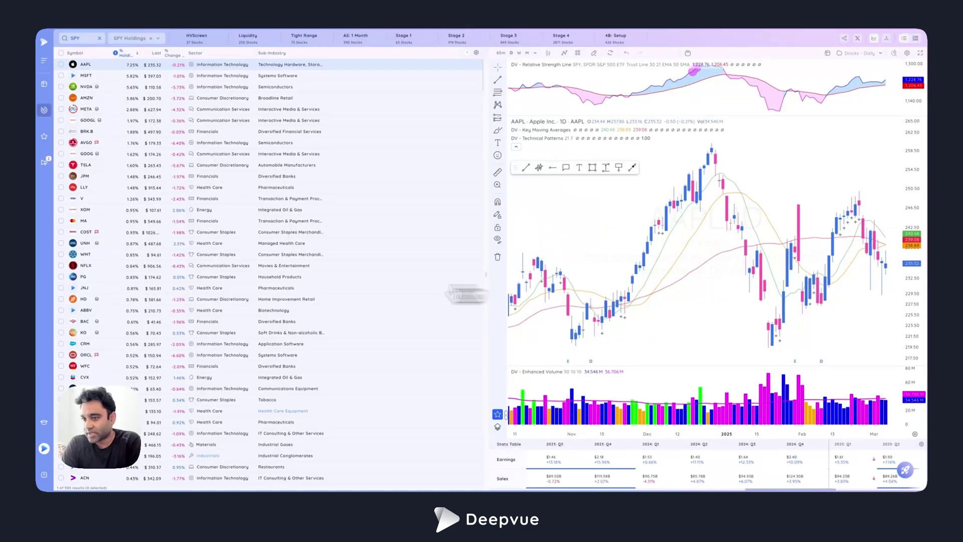
pyautogui.moveTo(485, 294); pyautogui.dragTo(121, 286)
pyautogui.hscroll(-5, 495, 470)
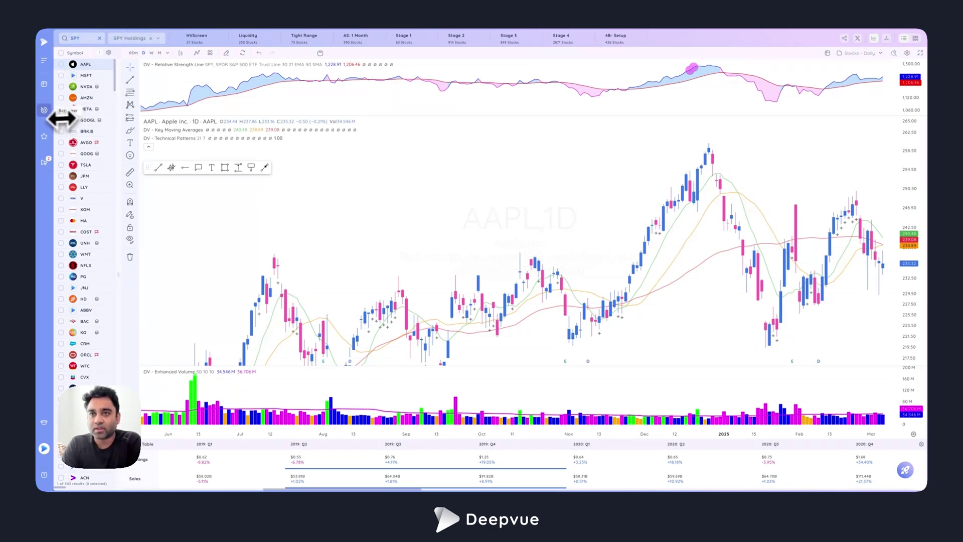
pyautogui.click(47, 131)
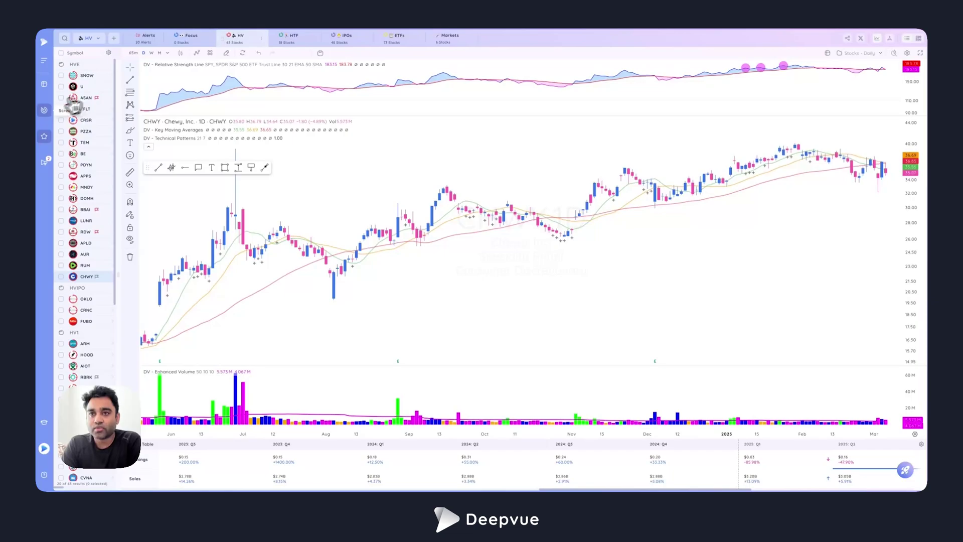
# Step: In the screener's column settings, search for the Run Rate and Relative Strength Phase columns
pyautogui.click(45, 110)
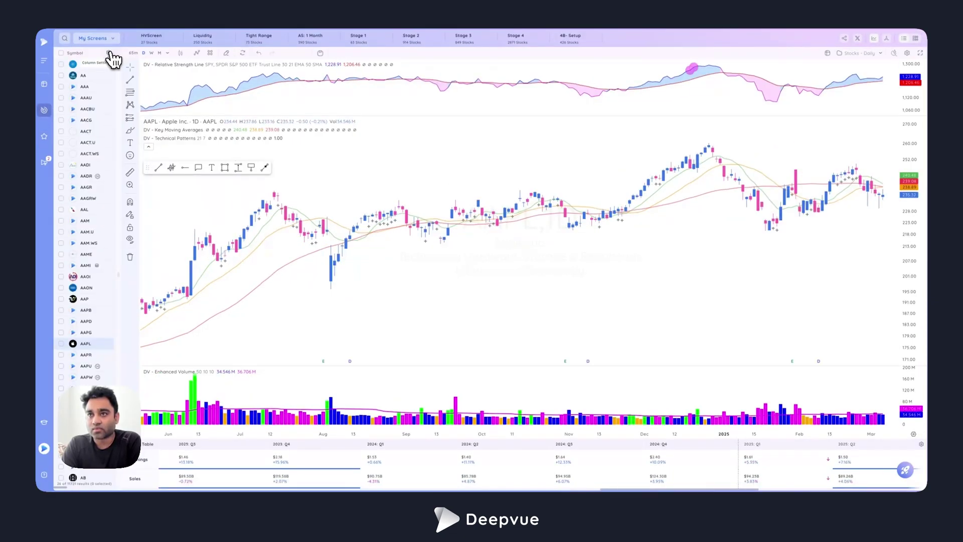
pyautogui.click(108, 53)
pyautogui.click(777, 80)
pyautogui.write('Run R')
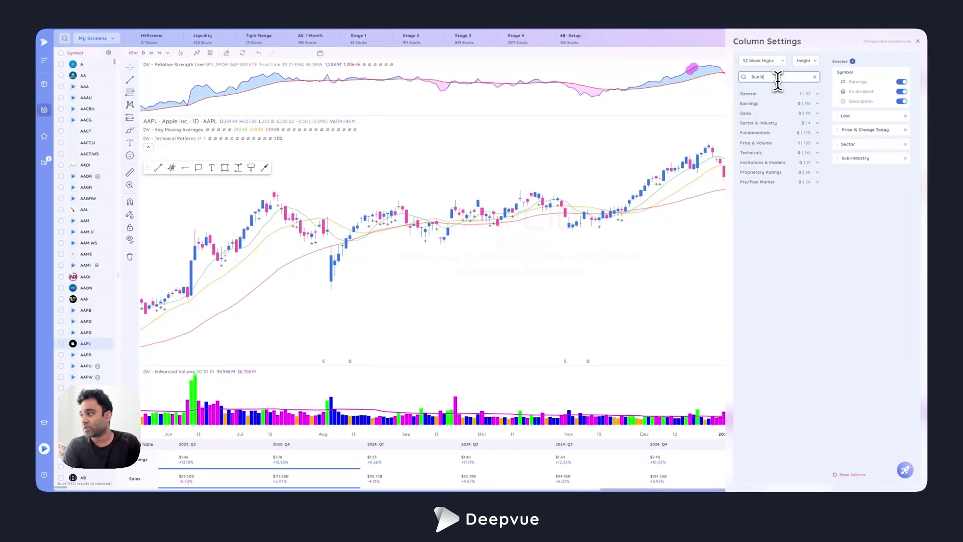
pyautogui.write('ate')
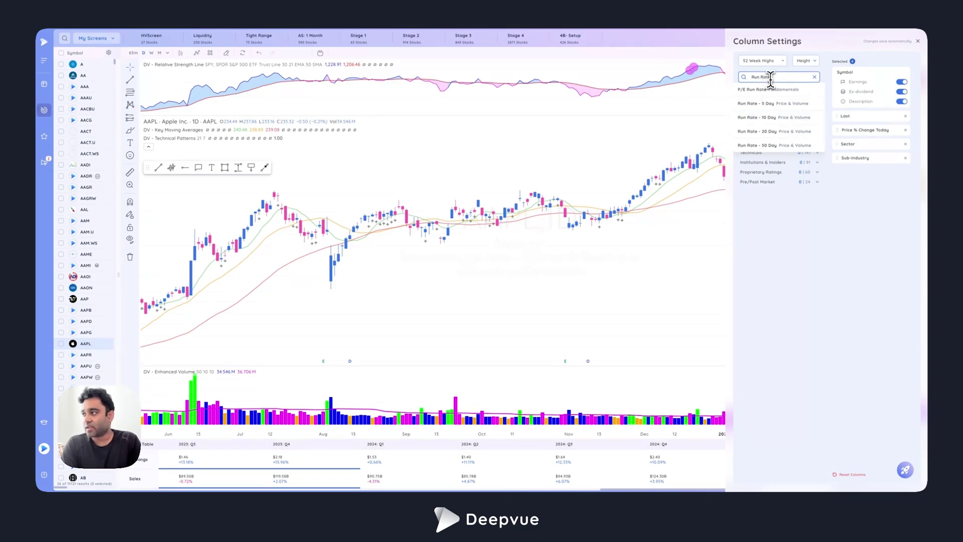
pyautogui.write('Relative Stren')
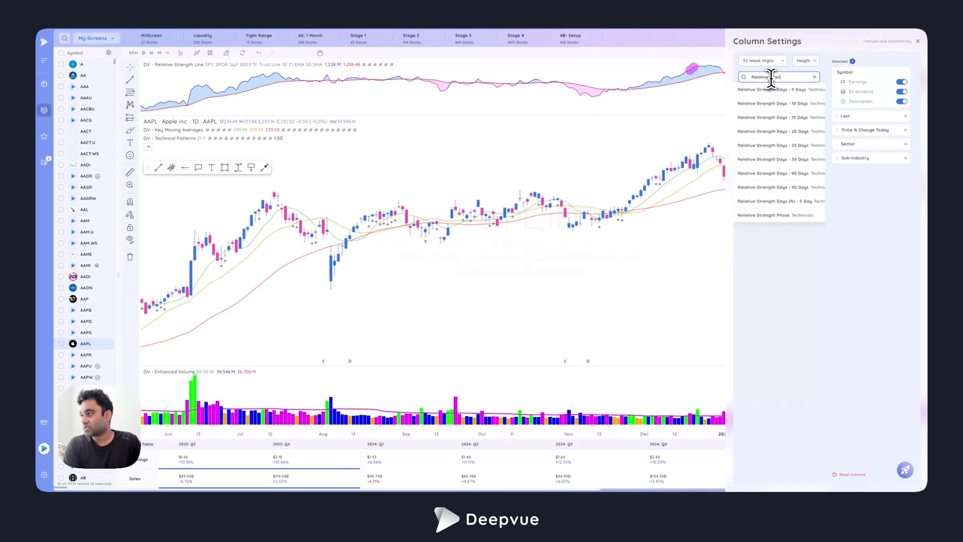
pyautogui.write('gth Phase')
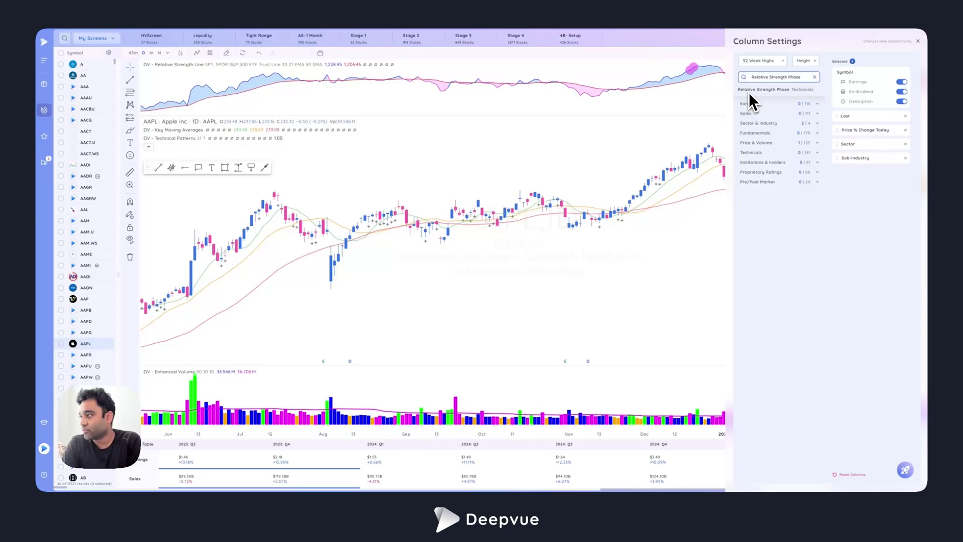
# Step: Widen the stock list to show more columns and search the columns for 'Guidance'
pyautogui.click(100, 38)
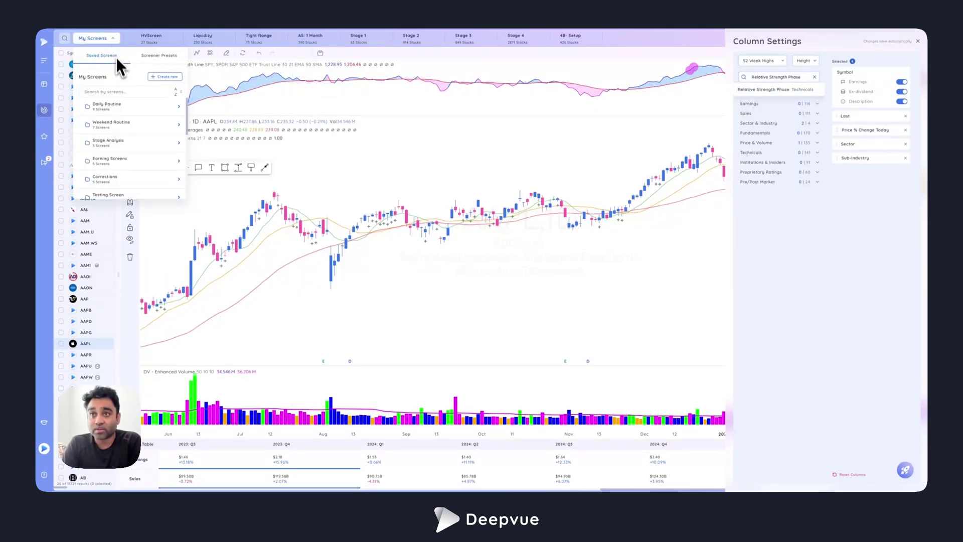
pyautogui.click(101, 39)
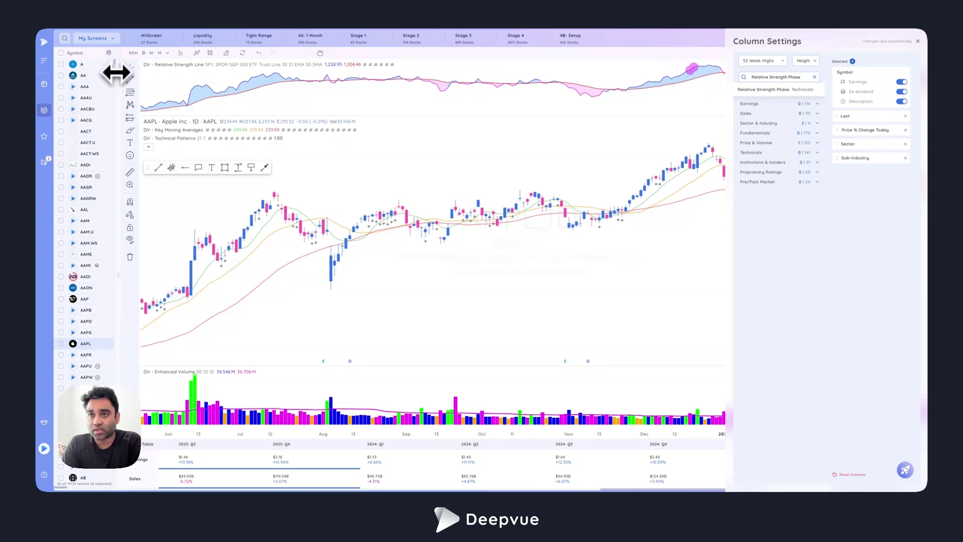
pyautogui.moveTo(107, 71); pyautogui.dragTo(186, 74)
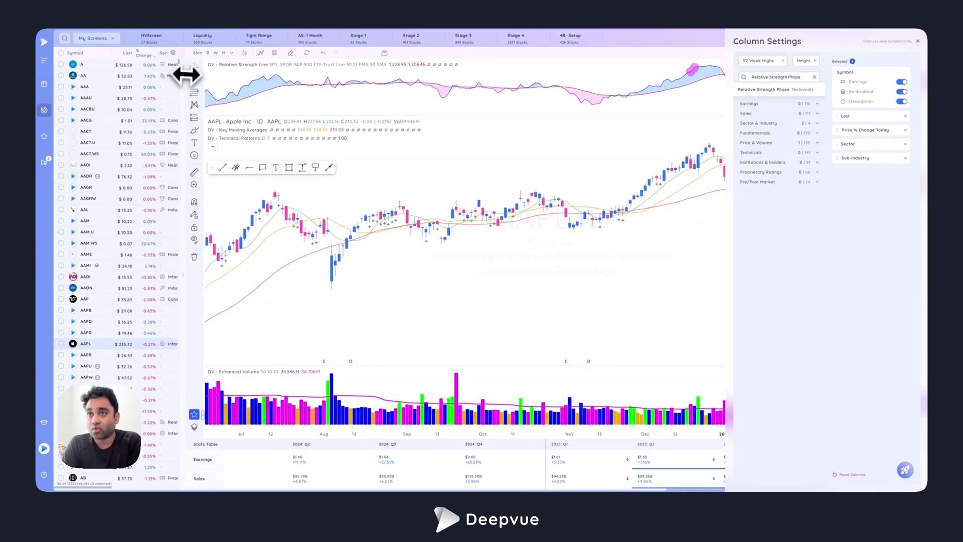
pyautogui.tripleClick(760, 77)
pyautogui.write('Guidance')
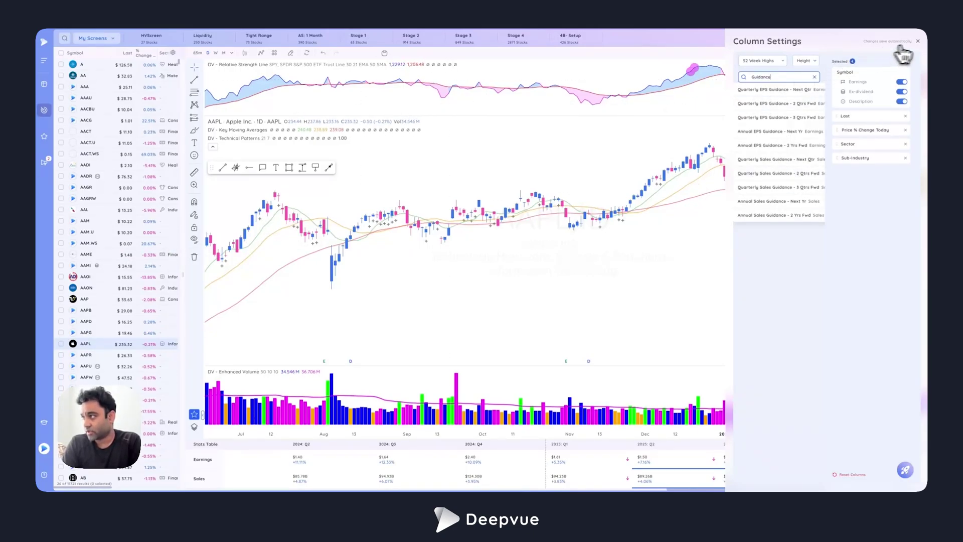
# Step: Close the column settings, open the data panel, and show the Sector and Sub-Industry columns
pyautogui.click(918, 41)
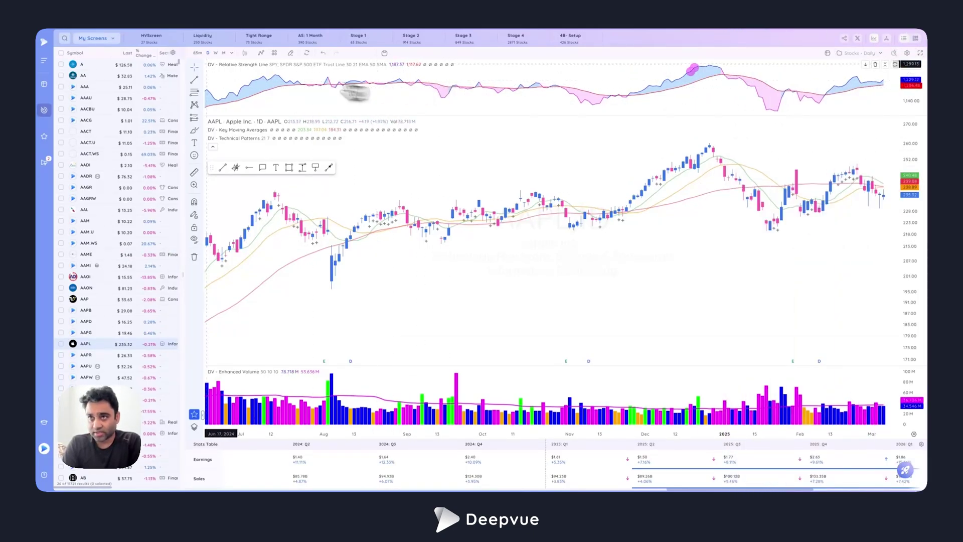
pyautogui.click(173, 52)
pyautogui.click(814, 77)
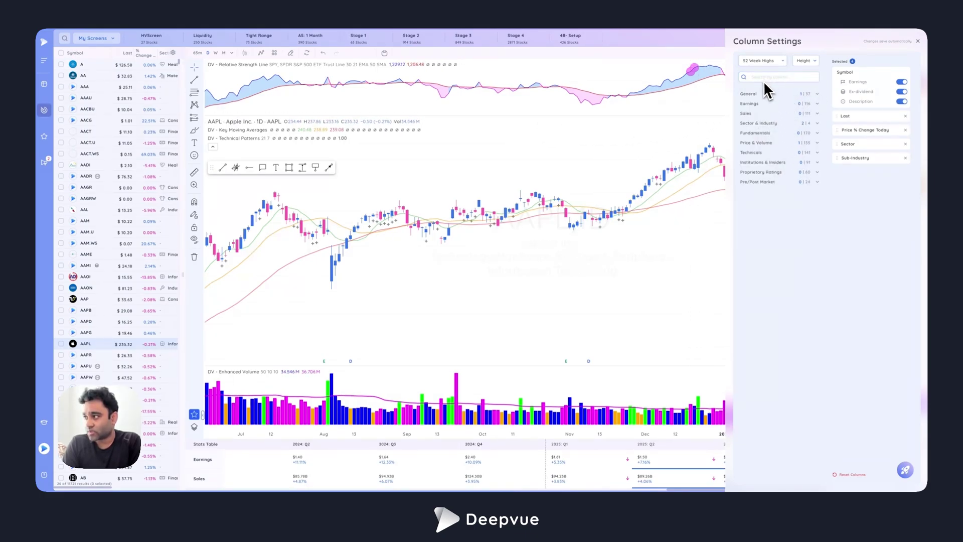
pyautogui.click(918, 41)
pyautogui.click(888, 41)
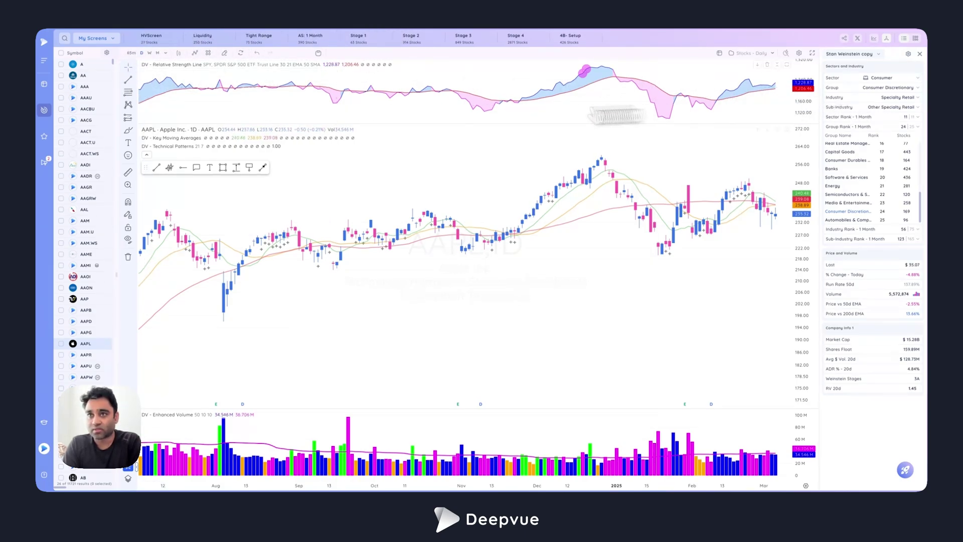
pyautogui.click(126, 90)
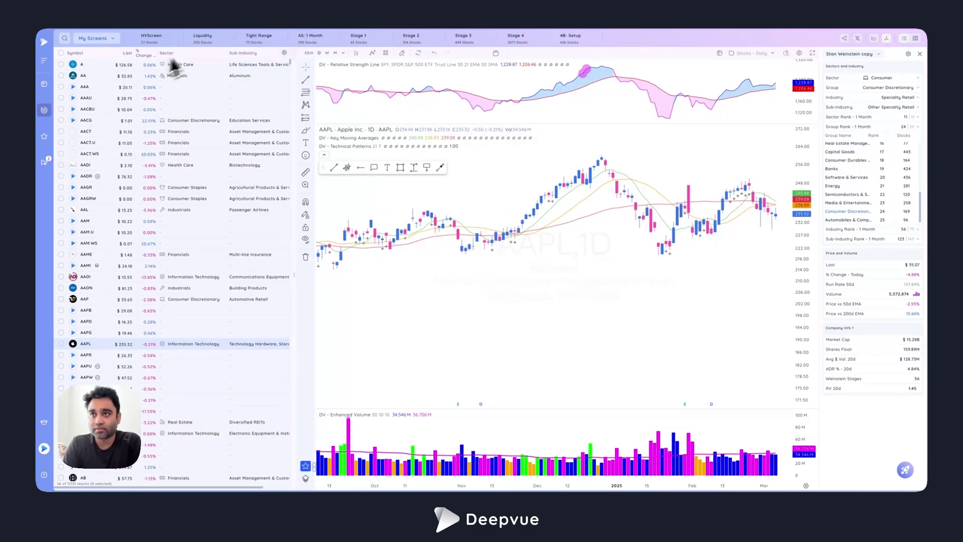
# Step: Load the 27-stock HVScreen screen and readjust the stock list width beside the chart
pyautogui.click(157, 38)
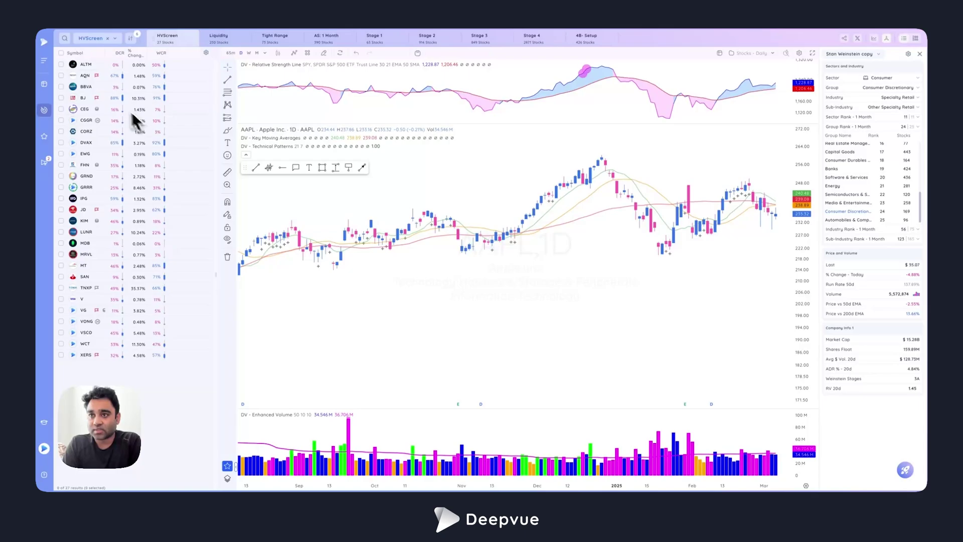
pyautogui.moveTo(213, 124); pyautogui.dragTo(184, 123)
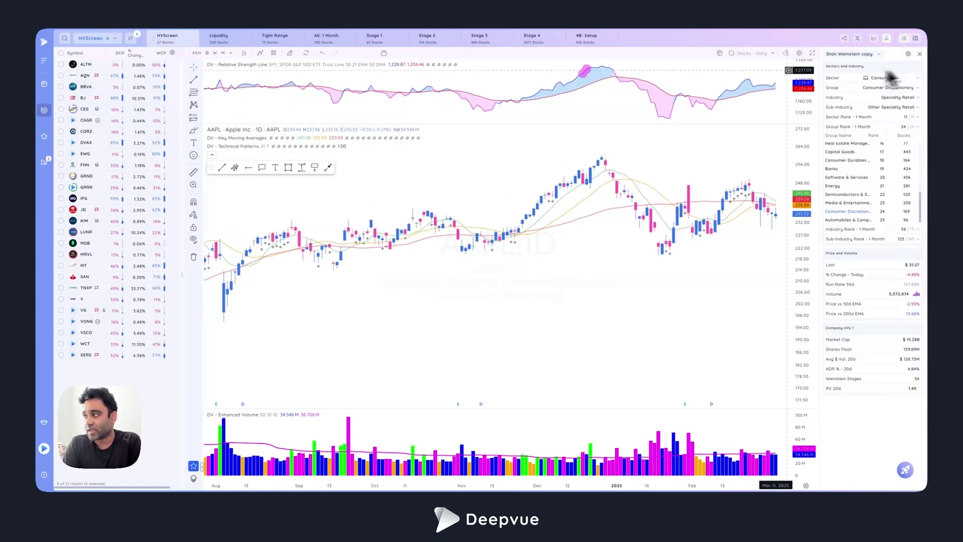
pyautogui.moveTo(182, 90); pyautogui.dragTo(218, 92)
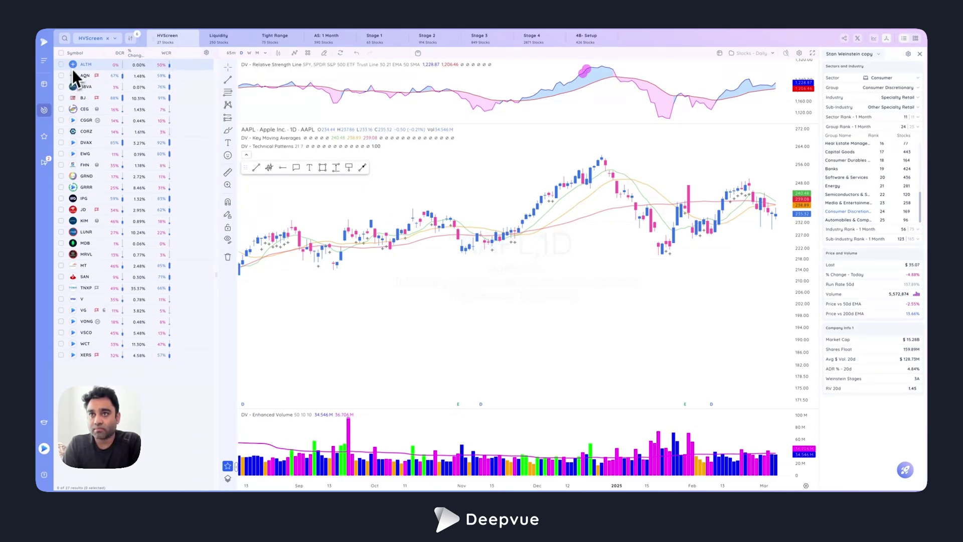
# Step: Search HVScreen's filters for 'Accele' and pick a Gross Profit Acceleration period
pyautogui.click(131, 40)
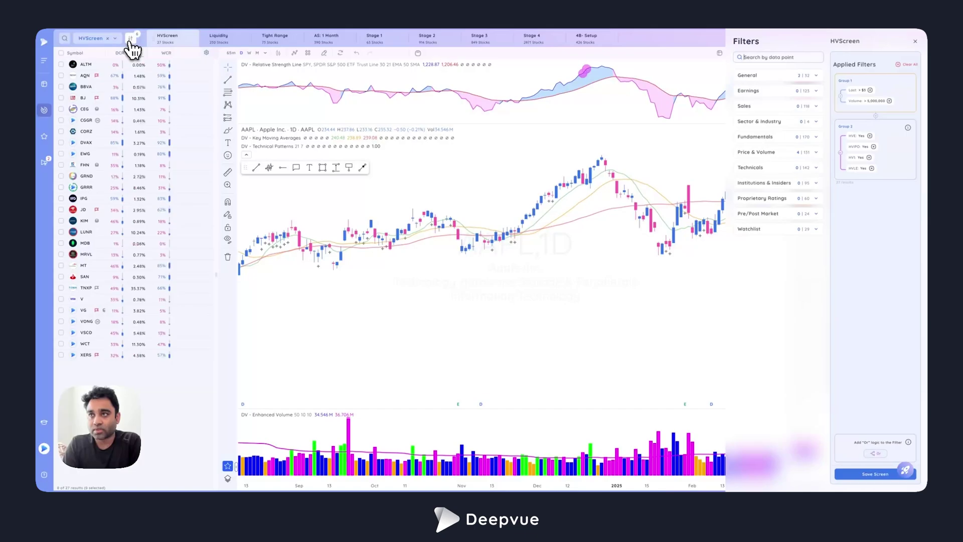
pyautogui.click(768, 57)
pyautogui.write('Accele')
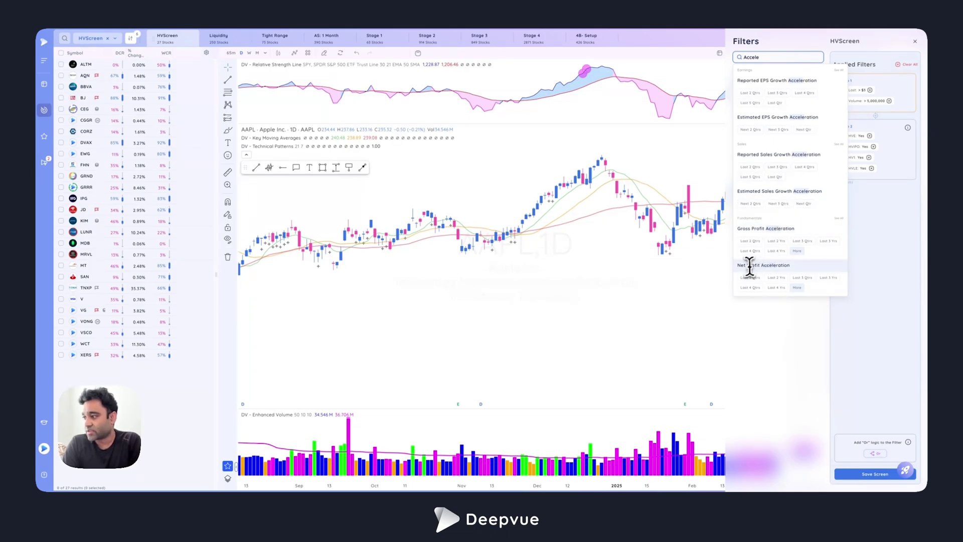
pyautogui.click(776, 251)
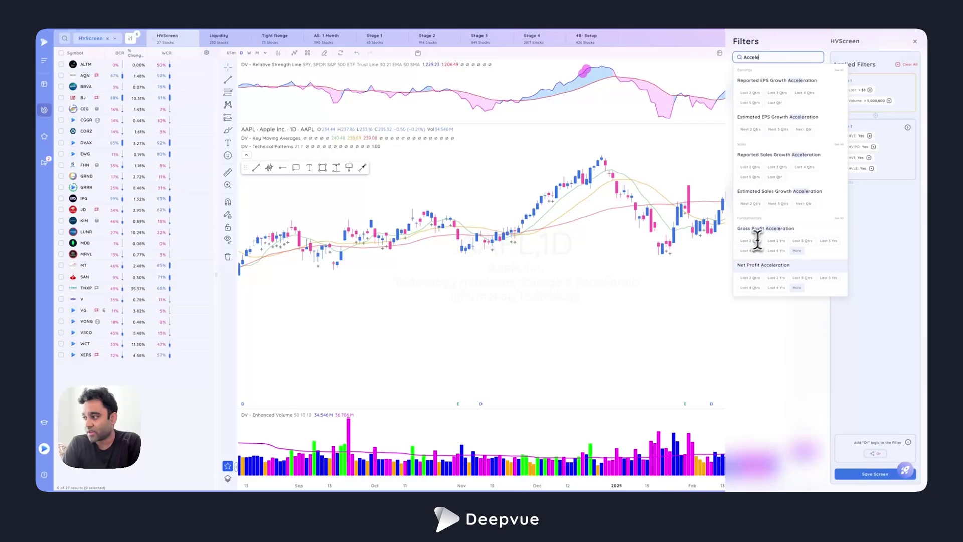
# Step: Close HVScreen and search the screener presets for 'Code' to find Code 33
pyautogui.click(107, 39)
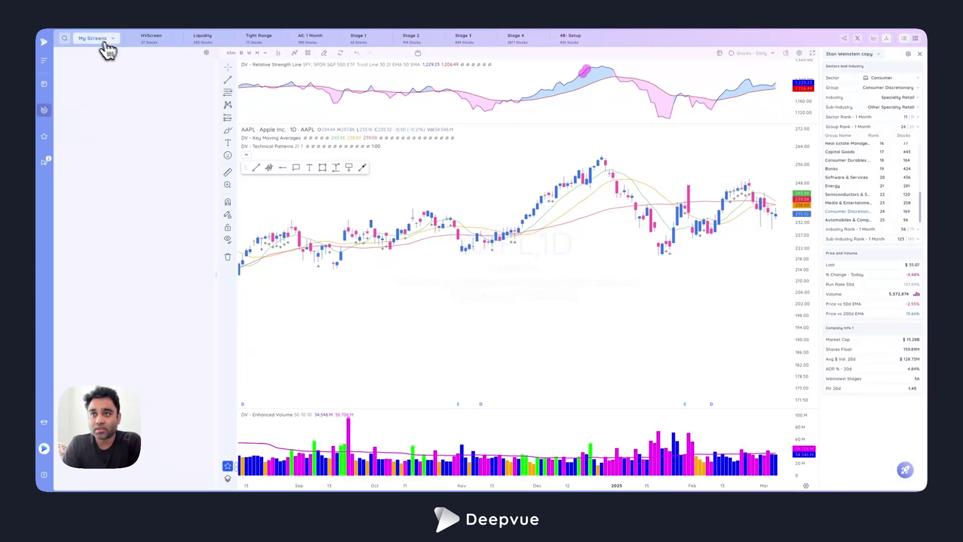
pyautogui.click(112, 42)
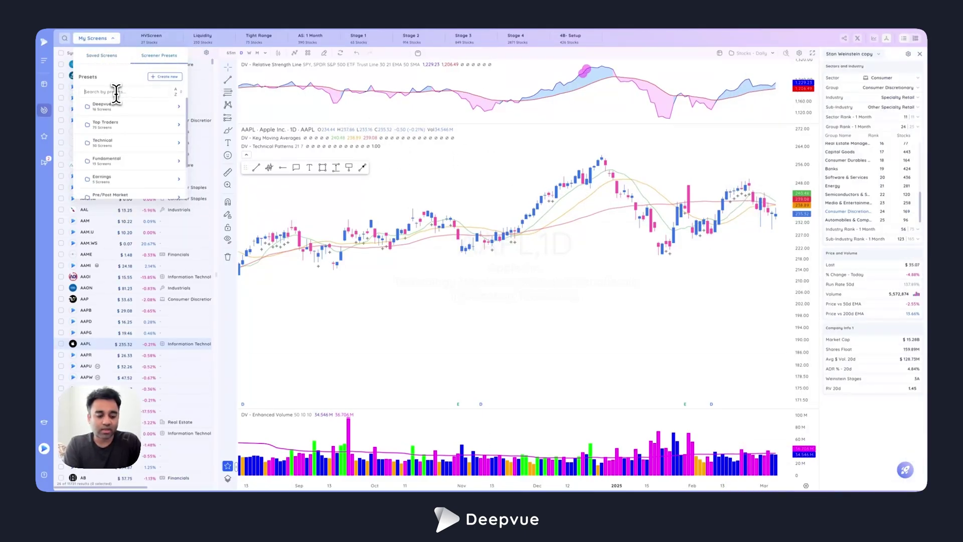
pyautogui.write('Code 33')
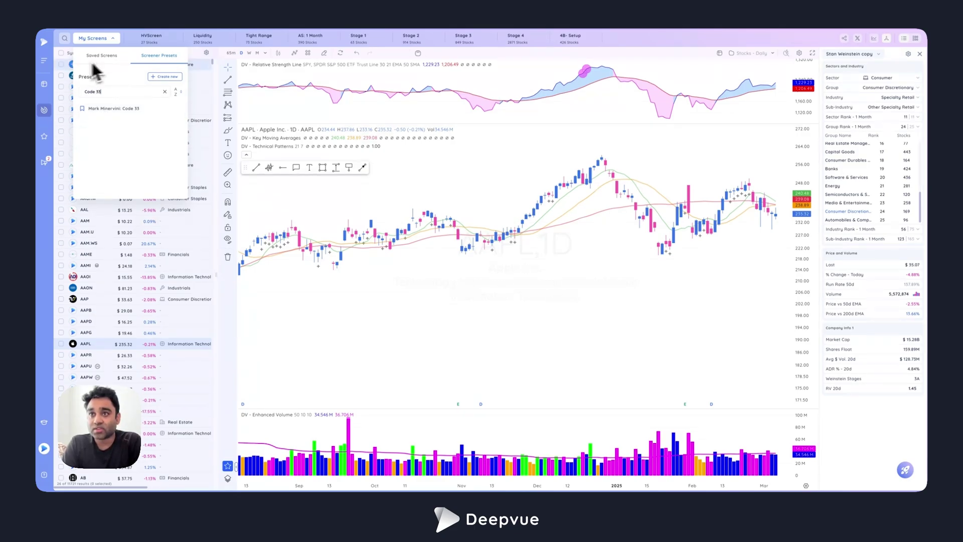
pyautogui.click(94, 38)
# Step: Return to the HV watchlist showing the CHWY daily chart
pyautogui.click(48, 133)
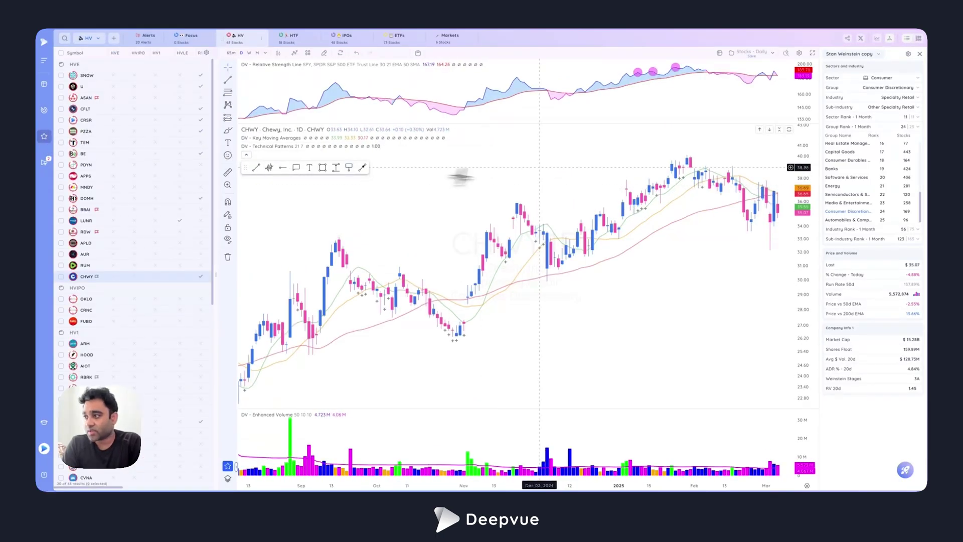
pyautogui.rightClick(627, 163)
pyautogui.click(601, 171)
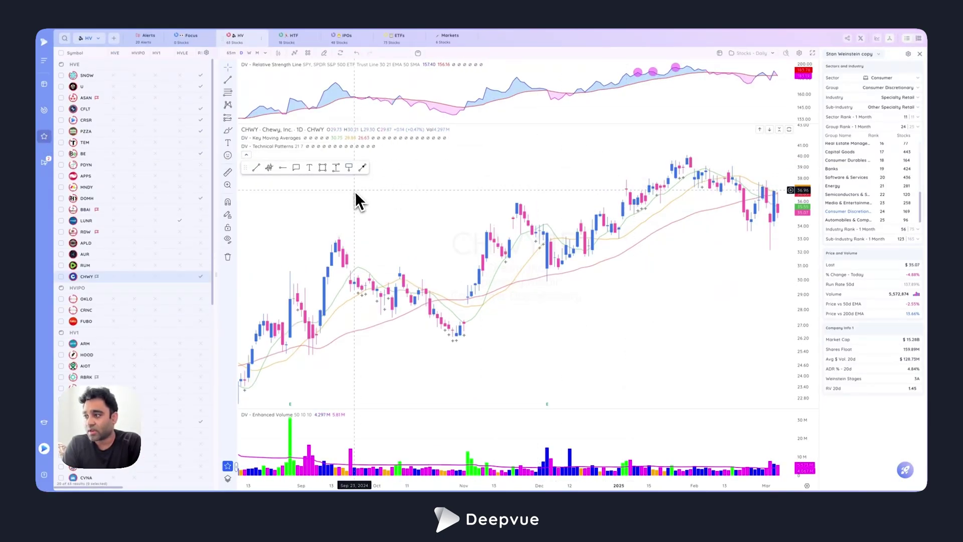
# Step: Switch to the Market Open layout and start a price alert on U, then cancel it
pyautogui.click(45, 111)
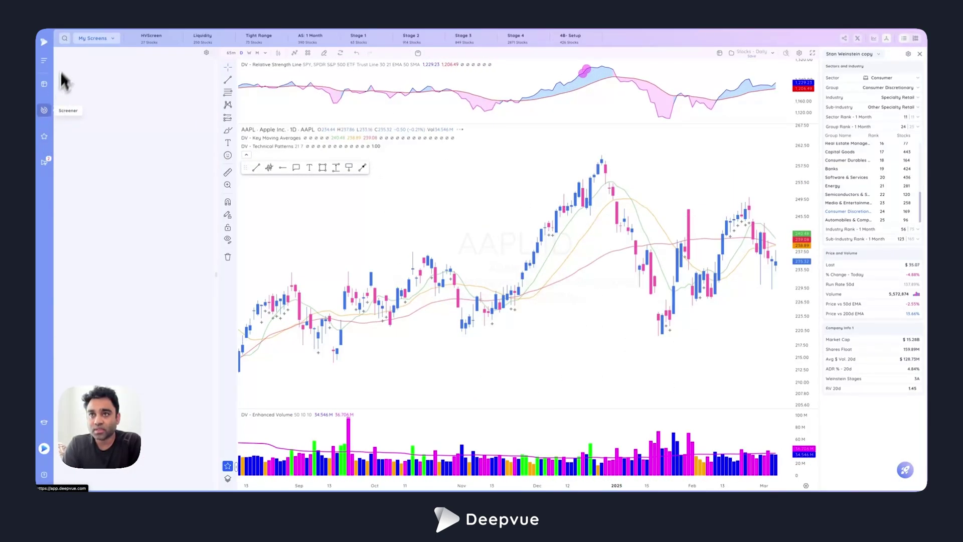
pyautogui.click(44, 84)
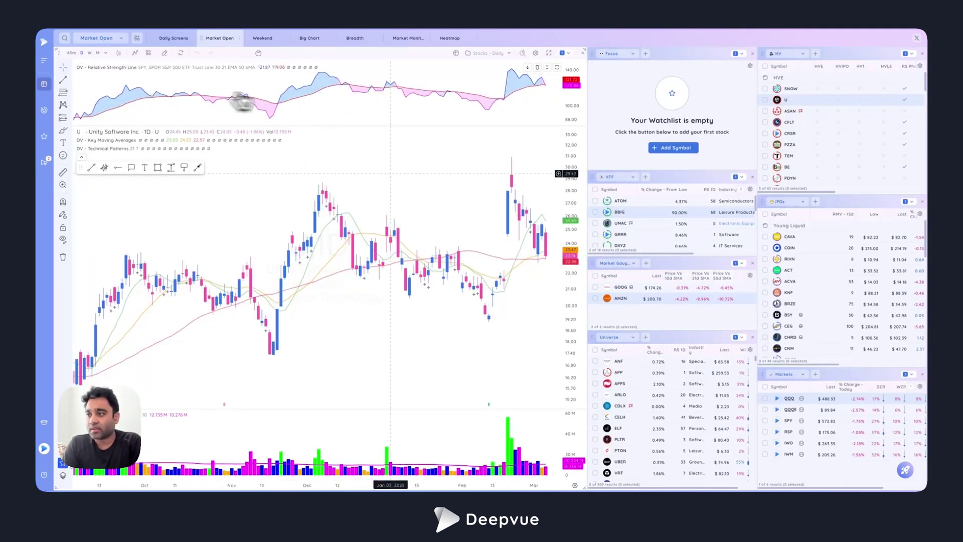
pyautogui.rightClick(335, 188)
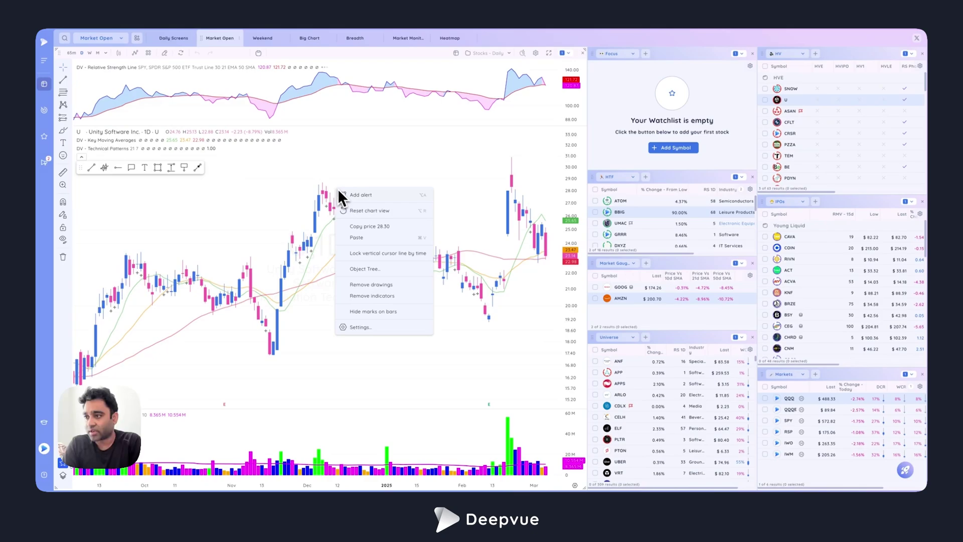
pyautogui.click(348, 197)
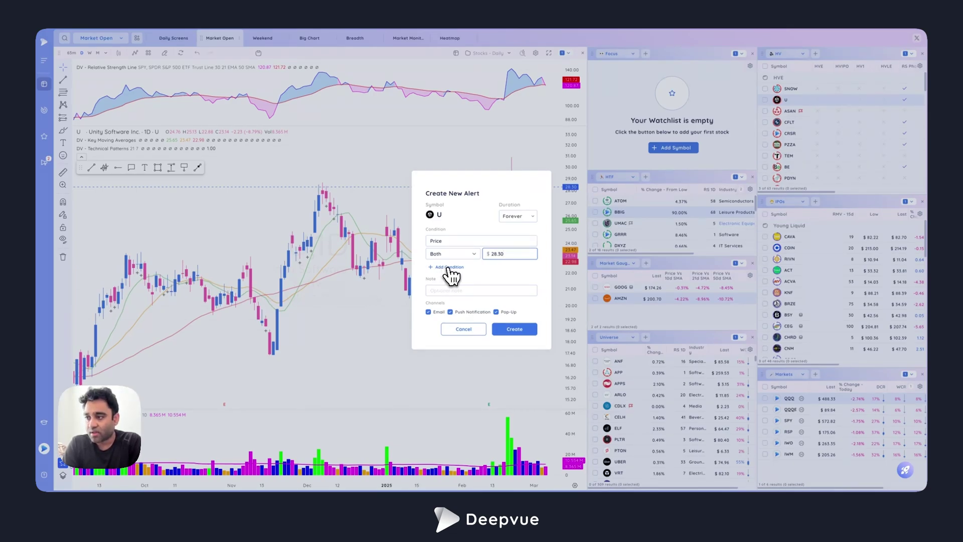
pyautogui.click(450, 269)
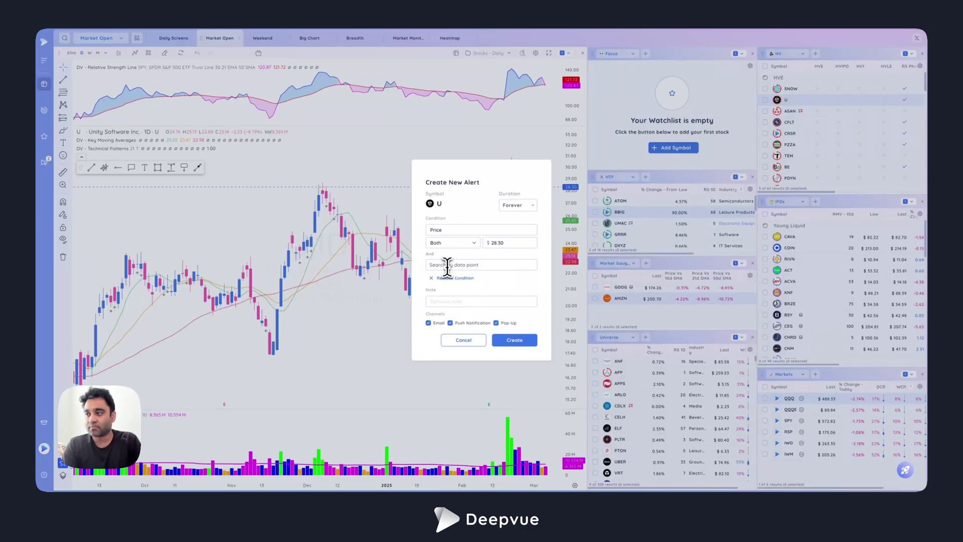
pyautogui.click(463, 340)
# Step: Create a U alert at 28.50 with Relative Volume Run Rate 20 Day above 150, notifying by email, push and pop-up
pyautogui.rightClick(427, 188)
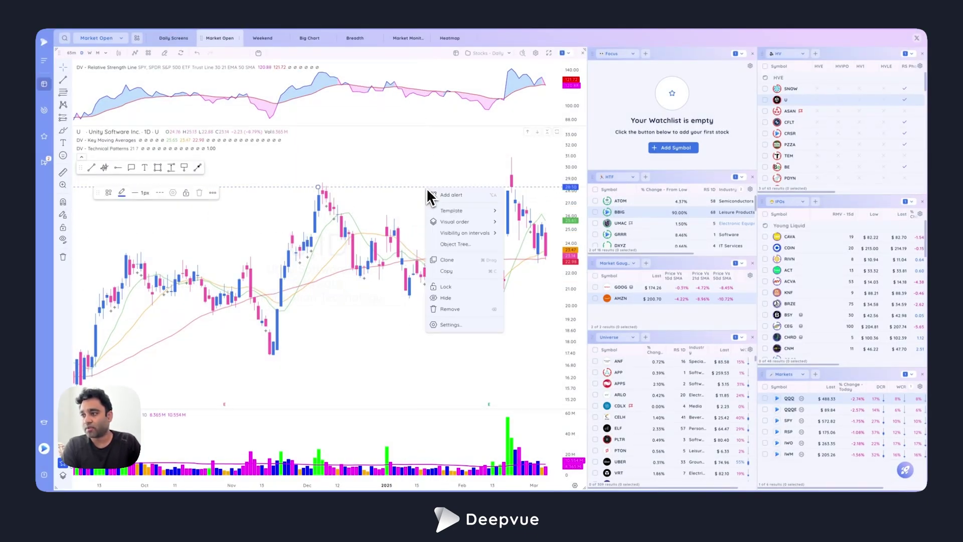
pyautogui.click(438, 195)
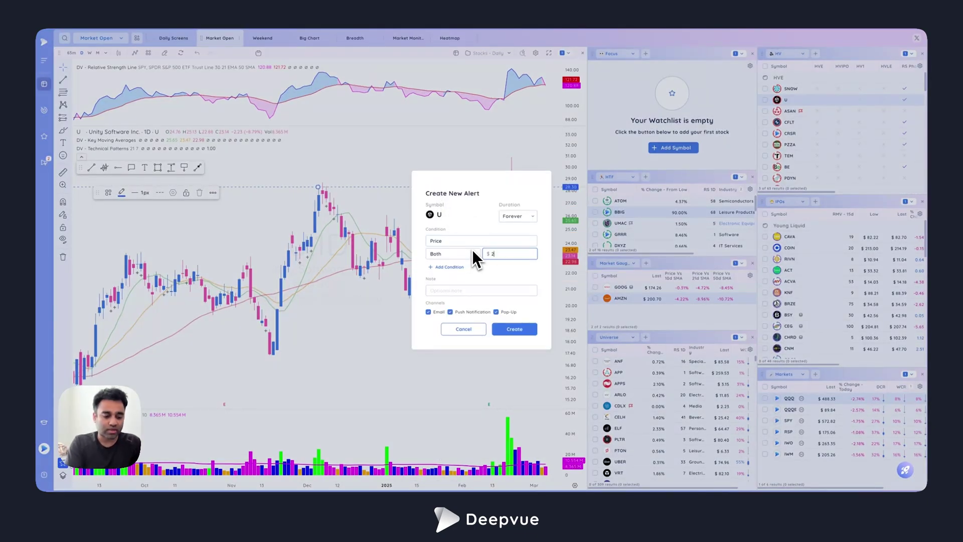
pyautogui.click(455, 265)
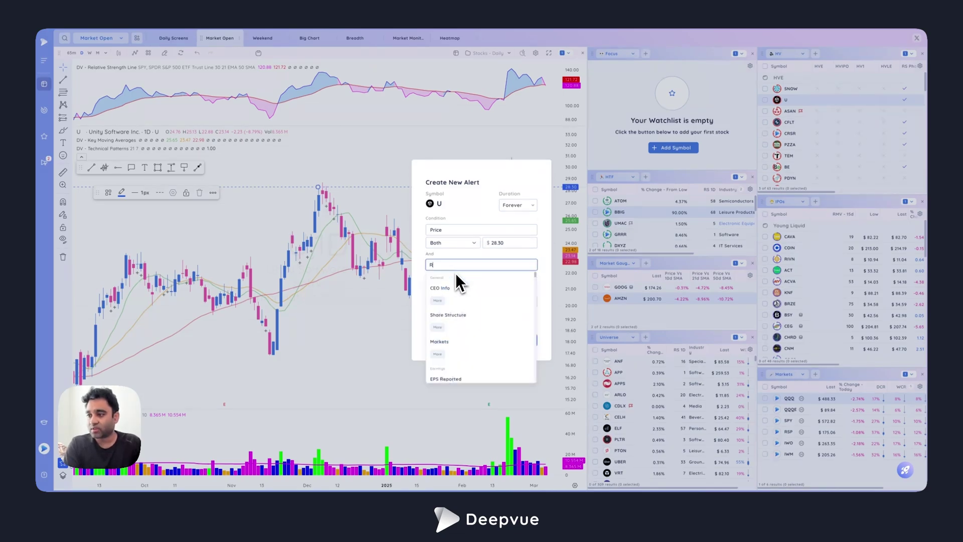
pyautogui.write('Run Rate')
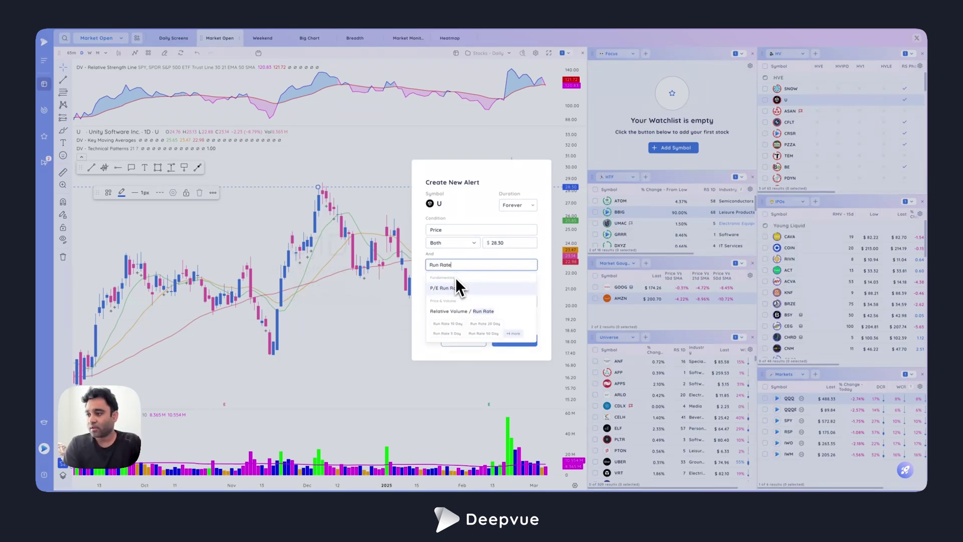
pyautogui.click(485, 324)
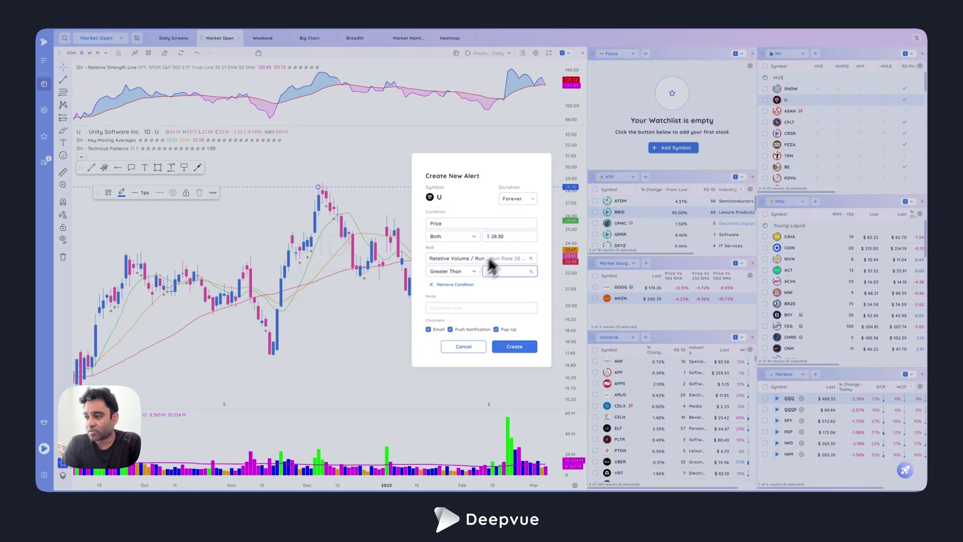
pyautogui.click(457, 306)
pyautogui.click(490, 249)
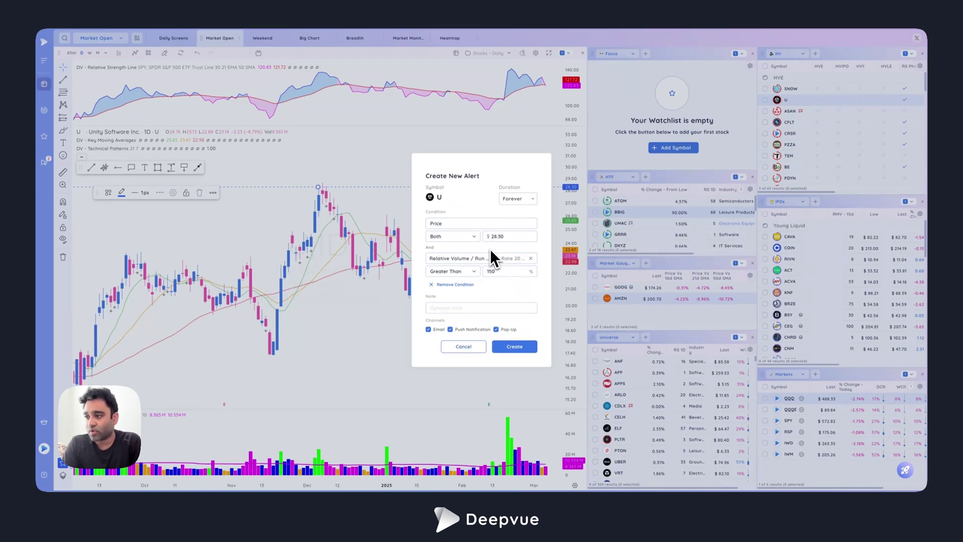
pyautogui.click(510, 347)
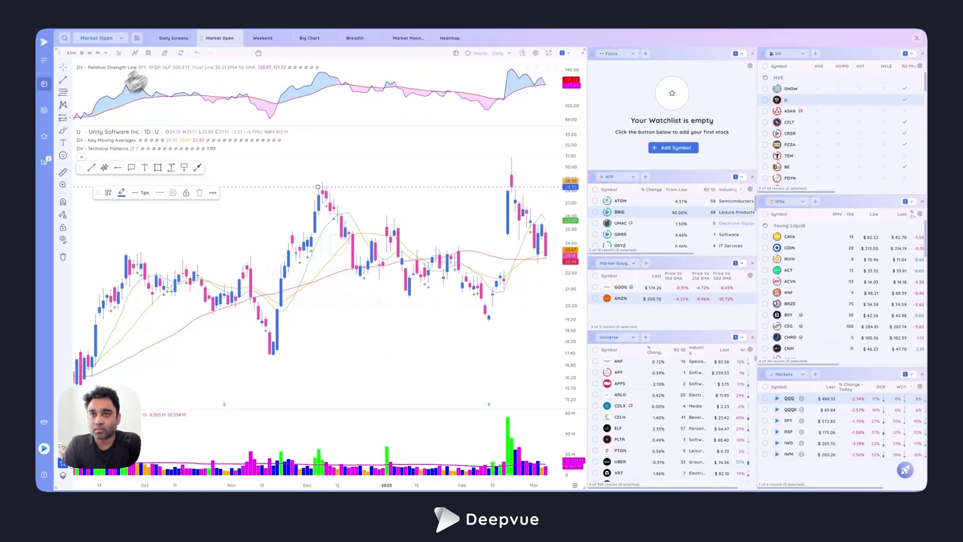
# Step: Open the U alert from the Alerts list and review its settings, keeping Duration at Forever
pyautogui.click(44, 137)
pyautogui.click(135, 39)
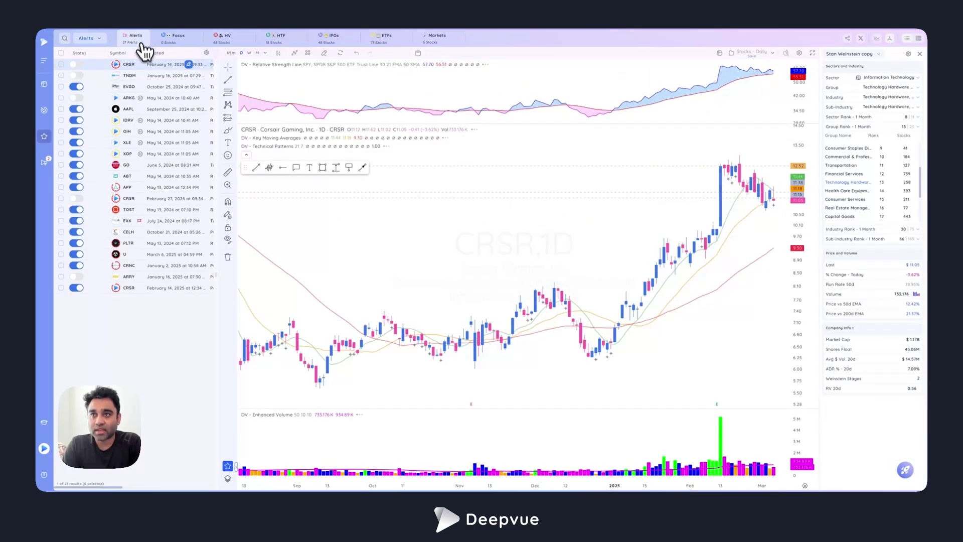
pyautogui.click(142, 253)
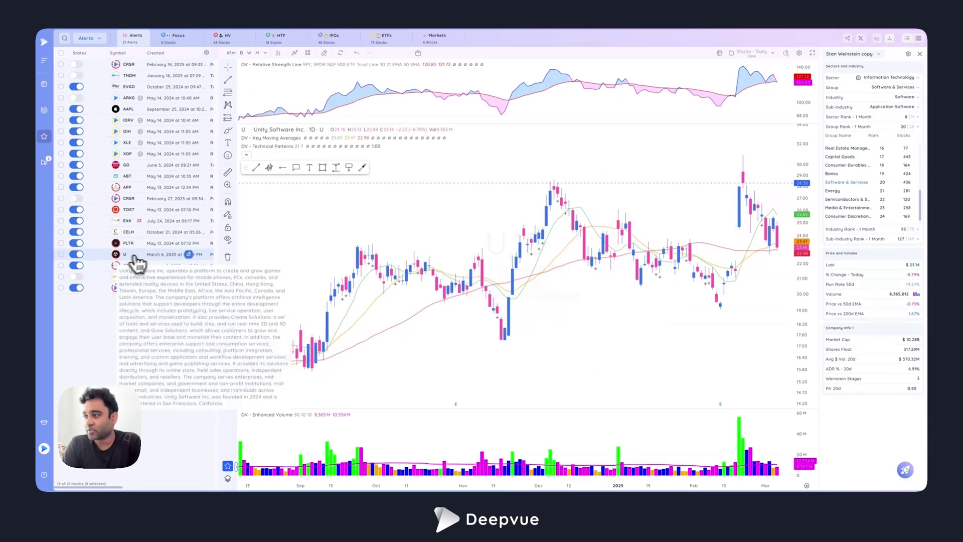
pyautogui.click(189, 255)
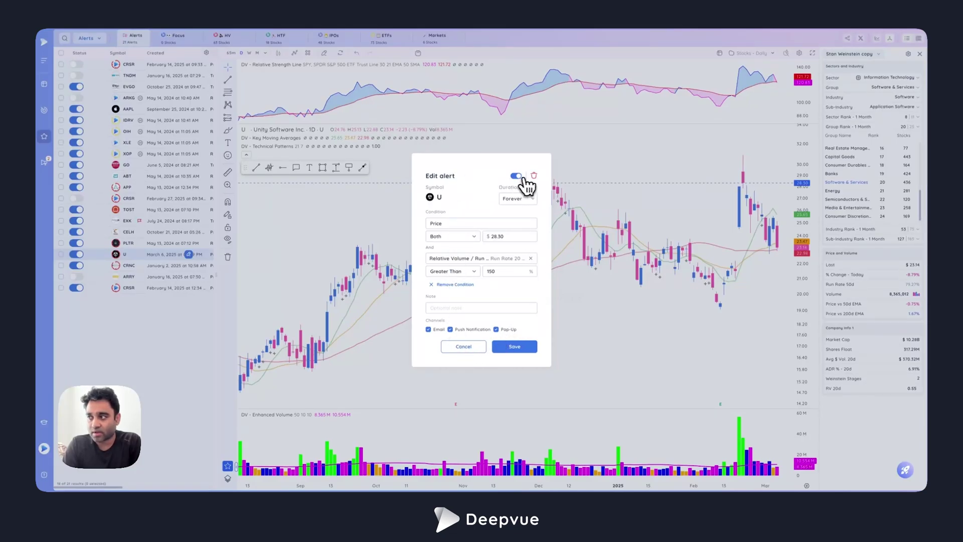
pyautogui.click(521, 199)
pyautogui.click(521, 210)
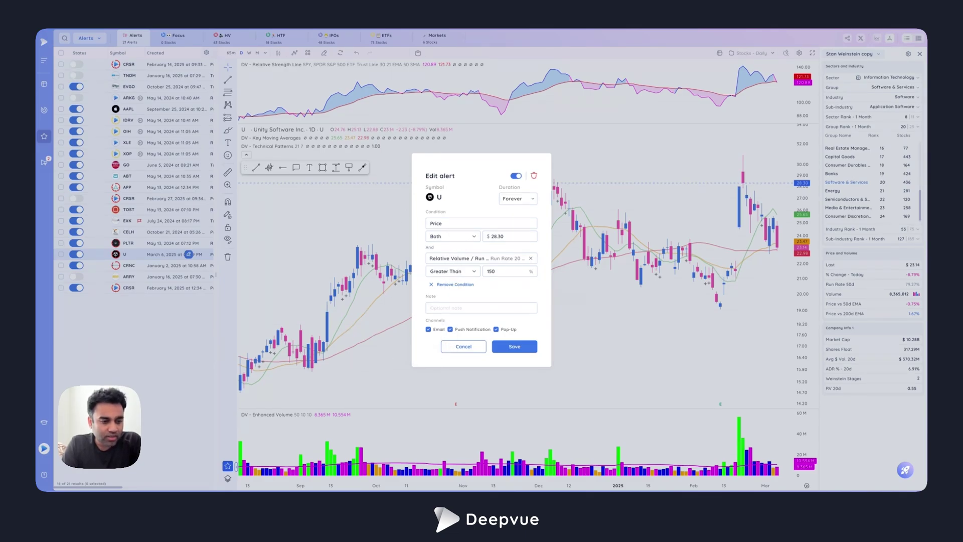
# Step: Cancel the U alert edit and search the My Screens column settings for 'Timeli'
pyautogui.click(464, 346)
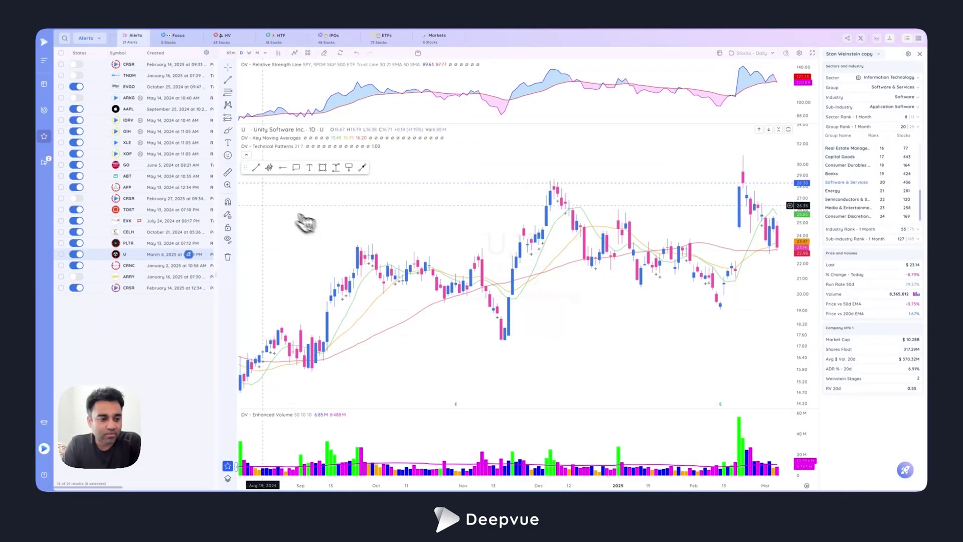
pyautogui.click(45, 110)
pyautogui.click(206, 53)
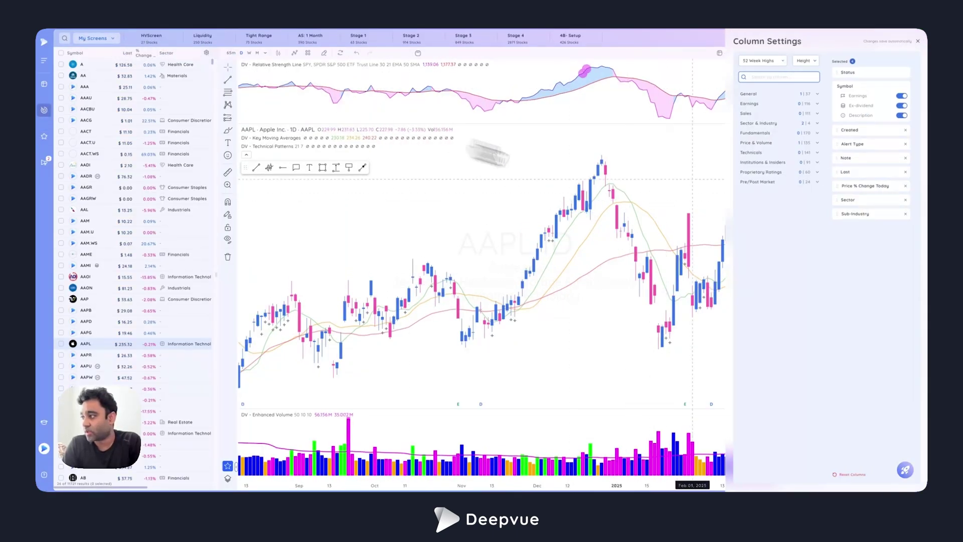
pyautogui.click(766, 172)
pyautogui.scroll(-5, 769, 301)
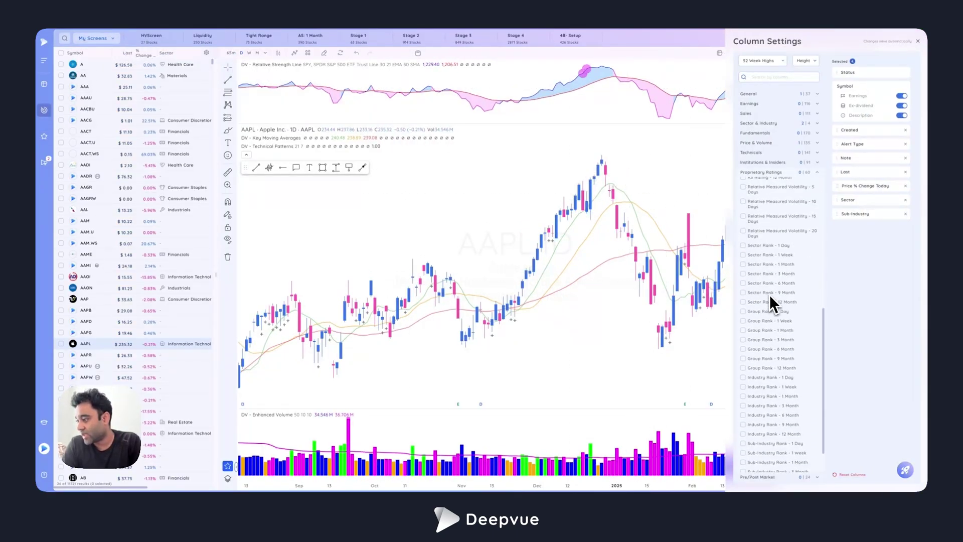
pyautogui.scroll(1, 755, 331)
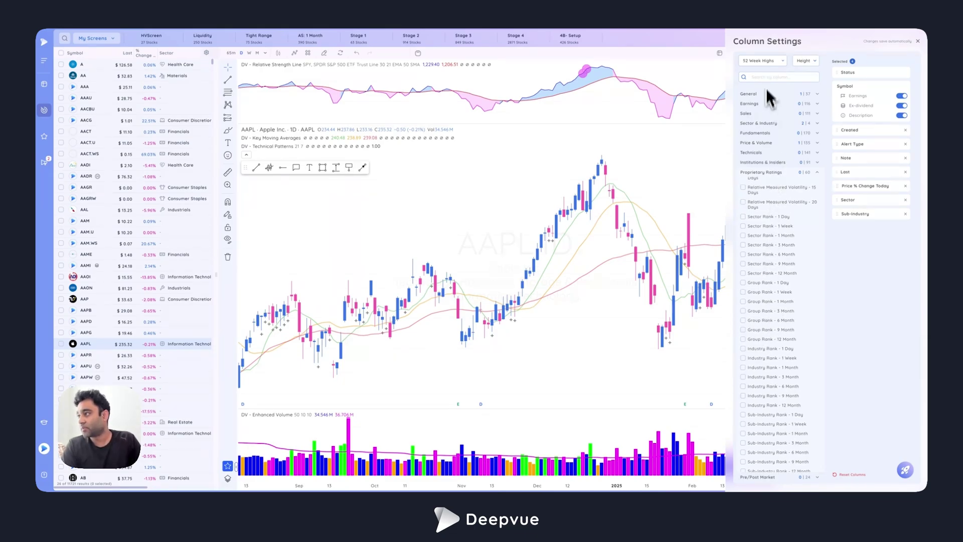
pyautogui.press('BackSpace')
pyautogui.press('BackSpace')
pyautogui.press('BackSpace')
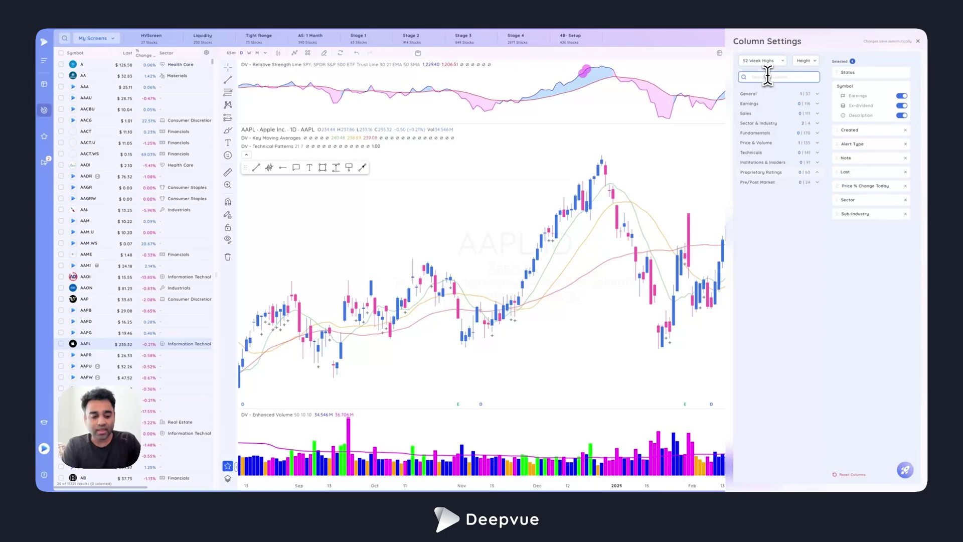
pyautogui.write('Timelines')
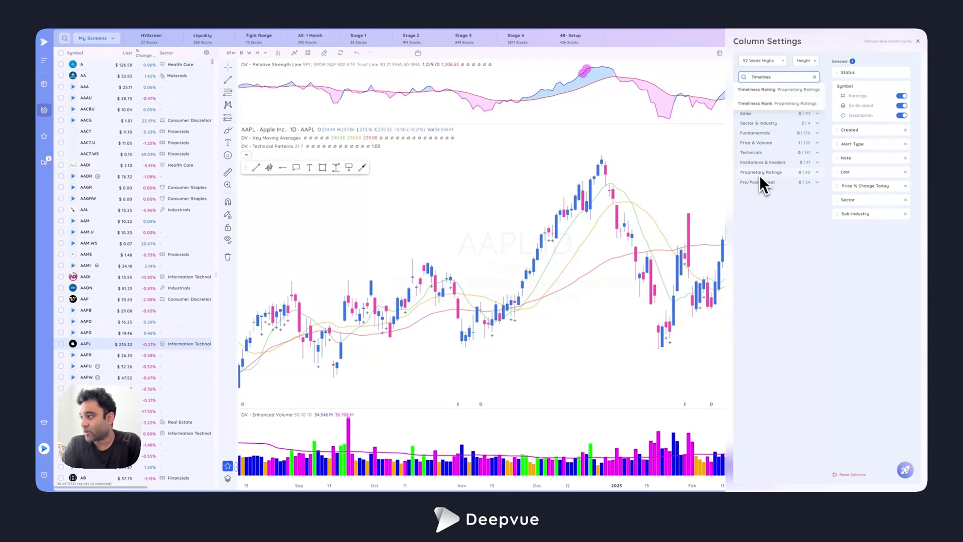
# Step: Add the Timeliness Rating and Timeliness Rank columns, widen the stock list, and save the column settings
pyautogui.click(770, 93)
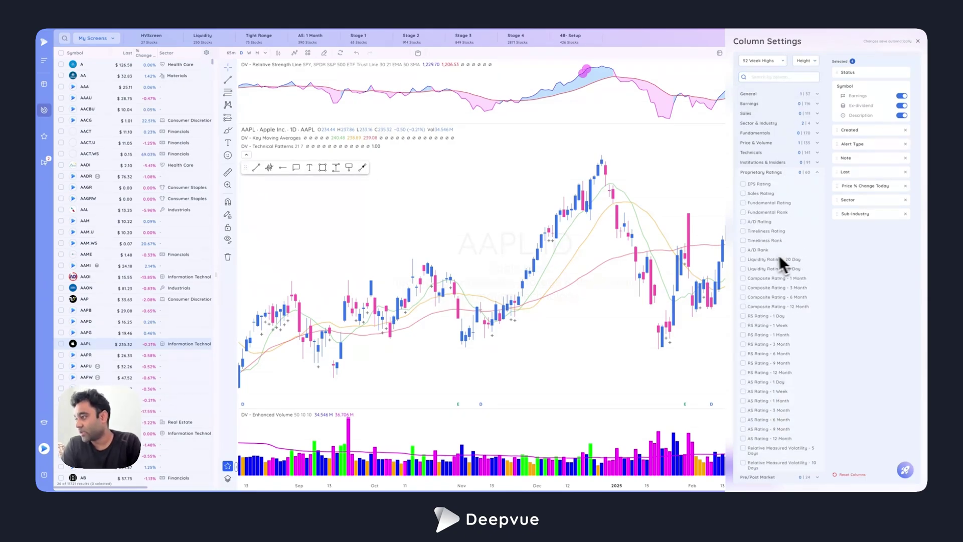
pyautogui.click(743, 240)
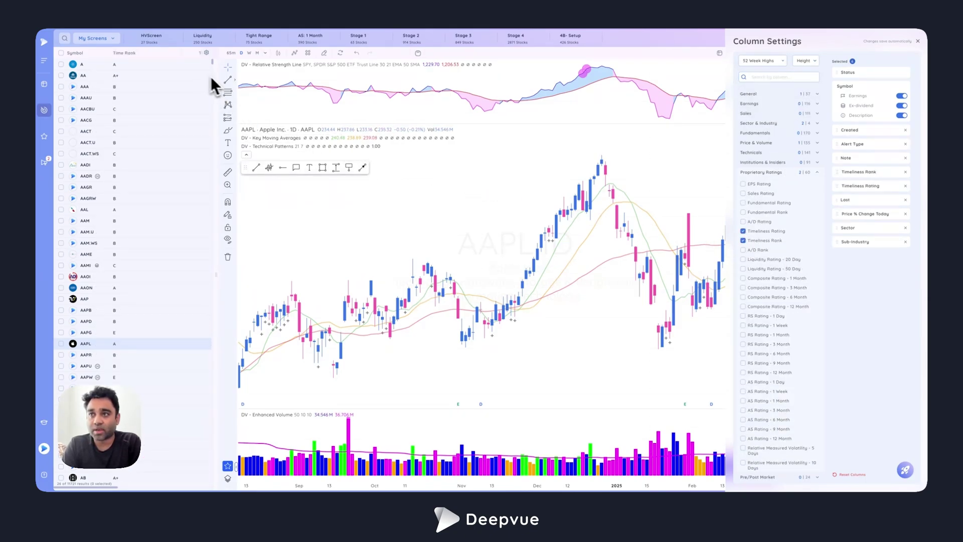
pyautogui.moveTo(215, 80); pyautogui.dragTo(324, 80)
pyautogui.moveTo(185, 52); pyautogui.dragTo(135, 64)
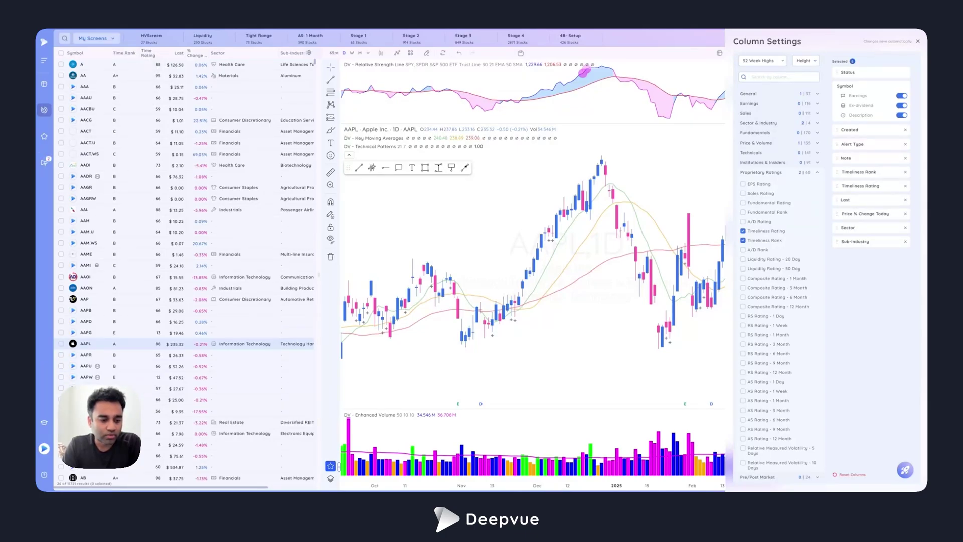
pyautogui.click(918, 41)
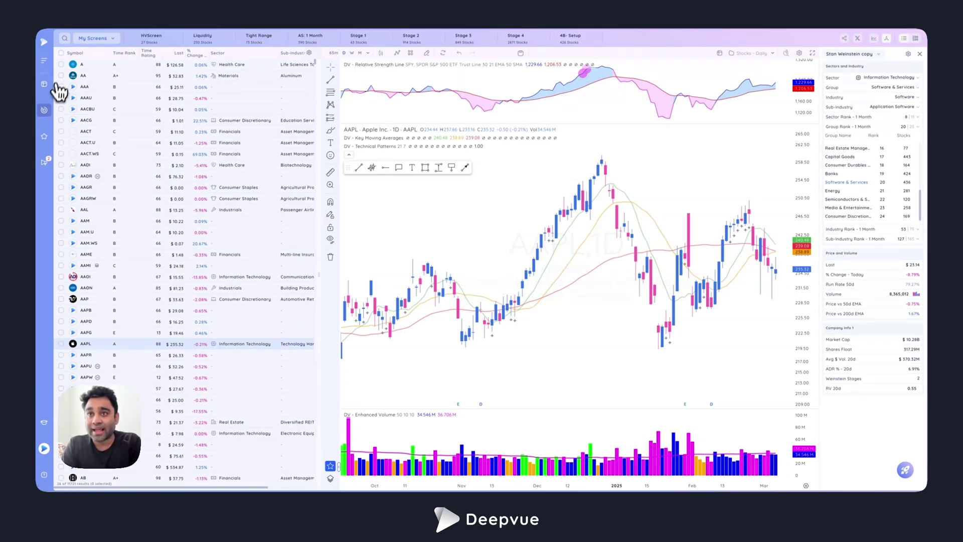
pyautogui.click(309, 53)
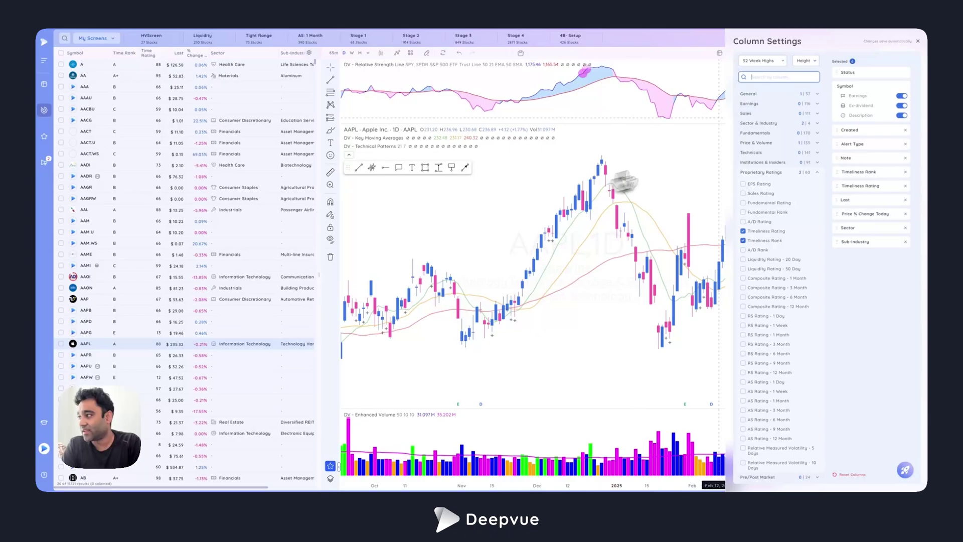
pyautogui.click(761, 163)
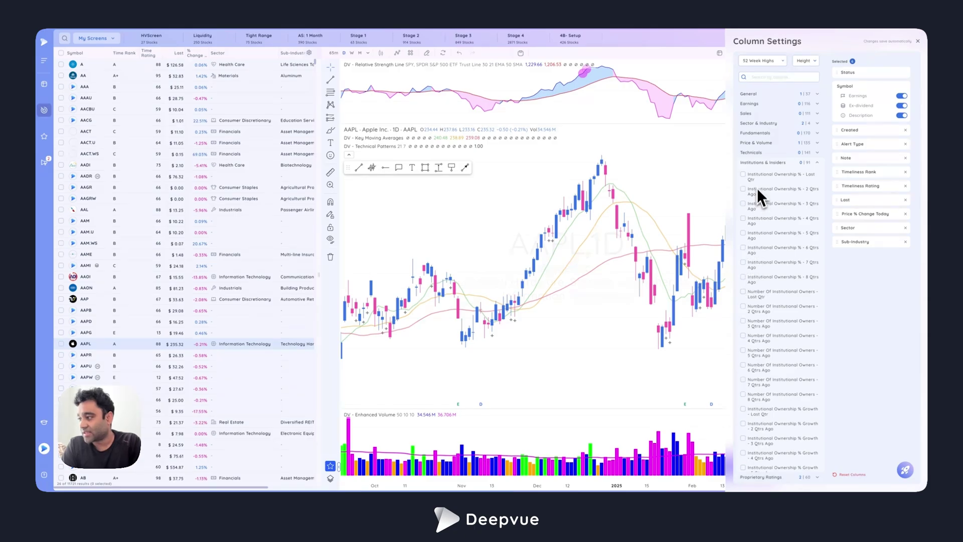
pyautogui.scroll(-2, 766, 252)
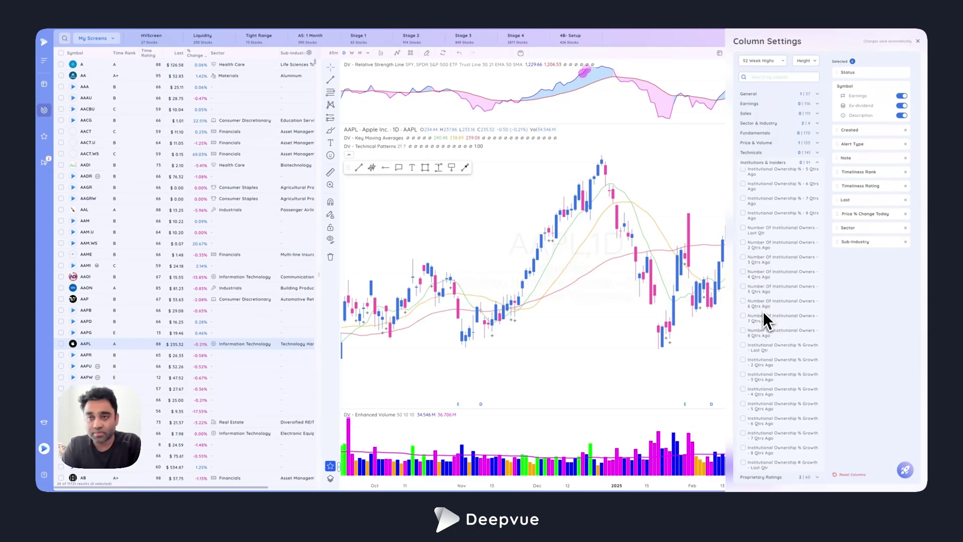
pyautogui.scroll(-7, 782, 286)
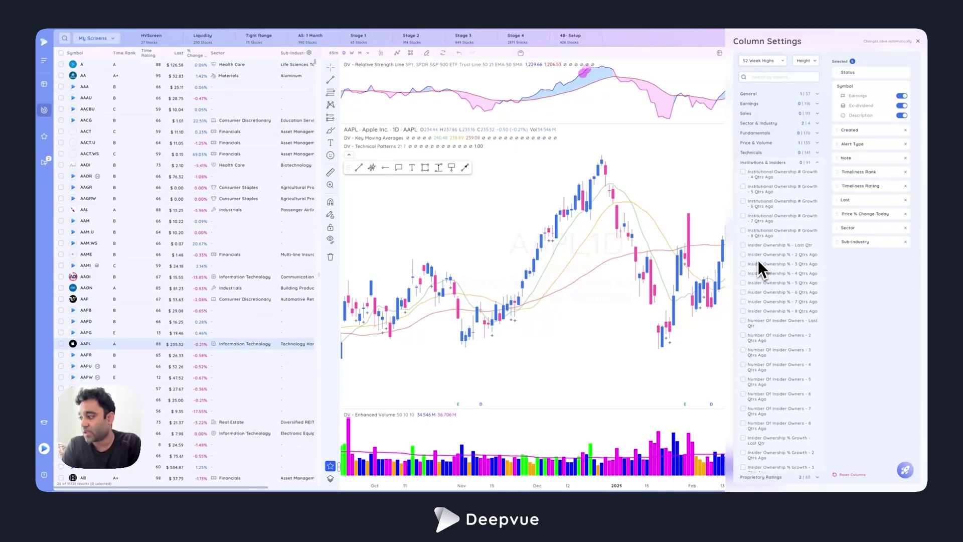
pyautogui.scroll(5, 767, 293)
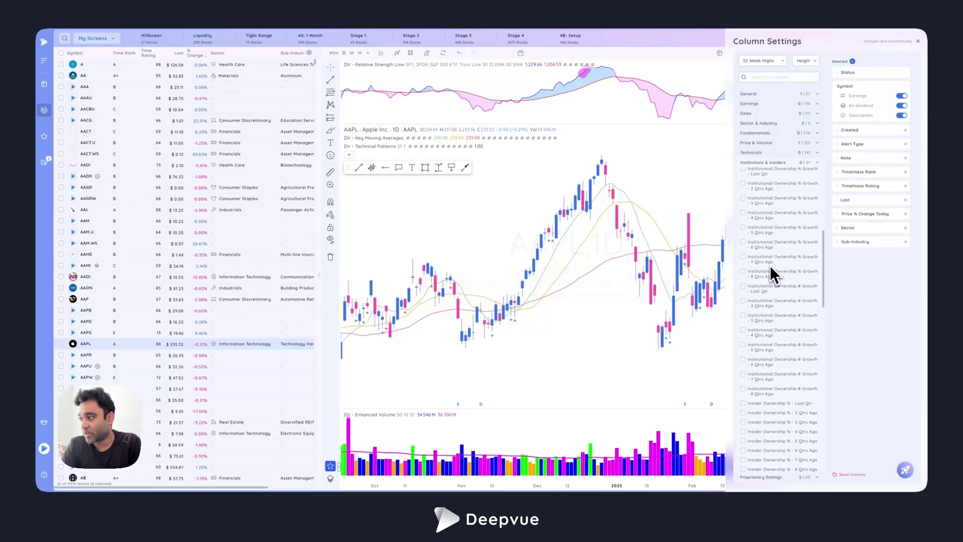
pyautogui.click(918, 41)
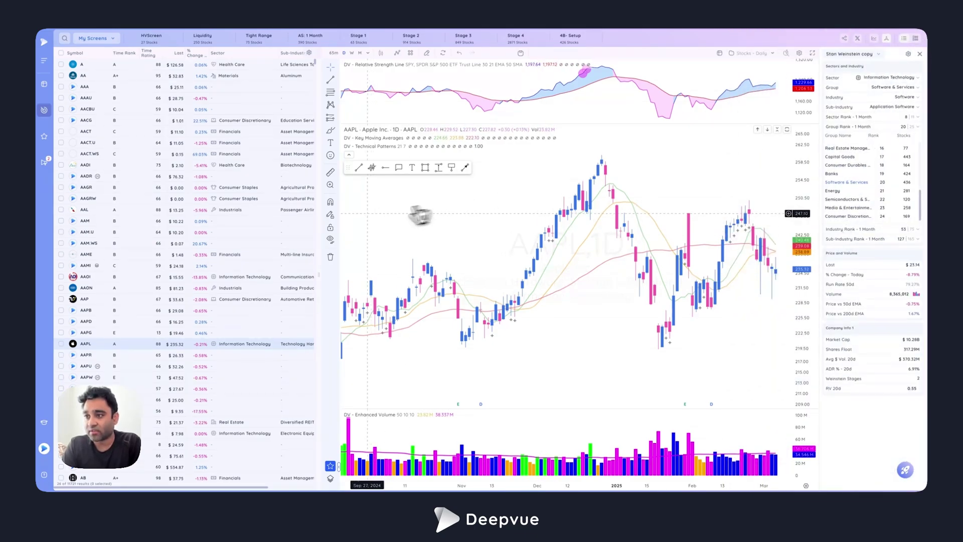
# Step: Collapse the screener list to symbols, then widen it to bring back timeliness and price columns
pyautogui.moveTo(318, 223); pyautogui.dragTo(41, 241)
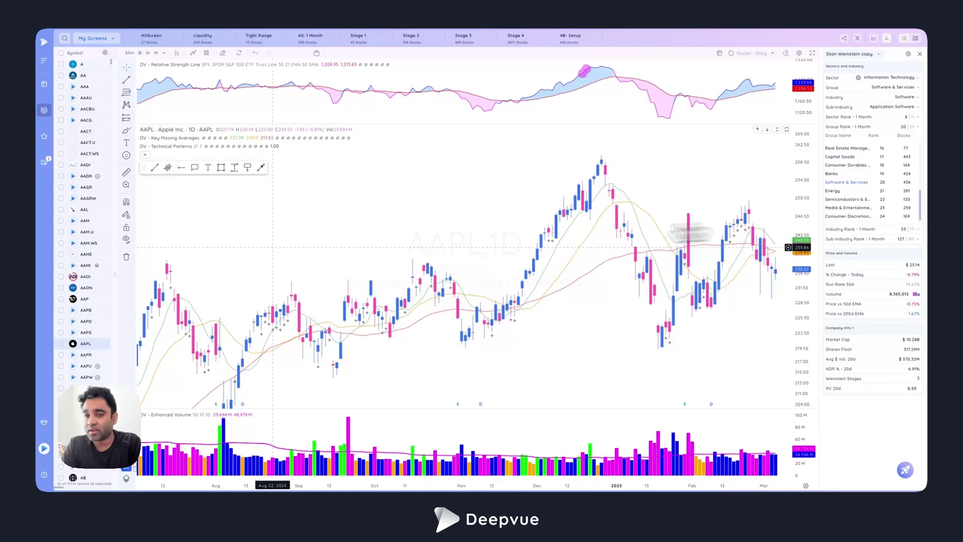
pyautogui.click(43, 137)
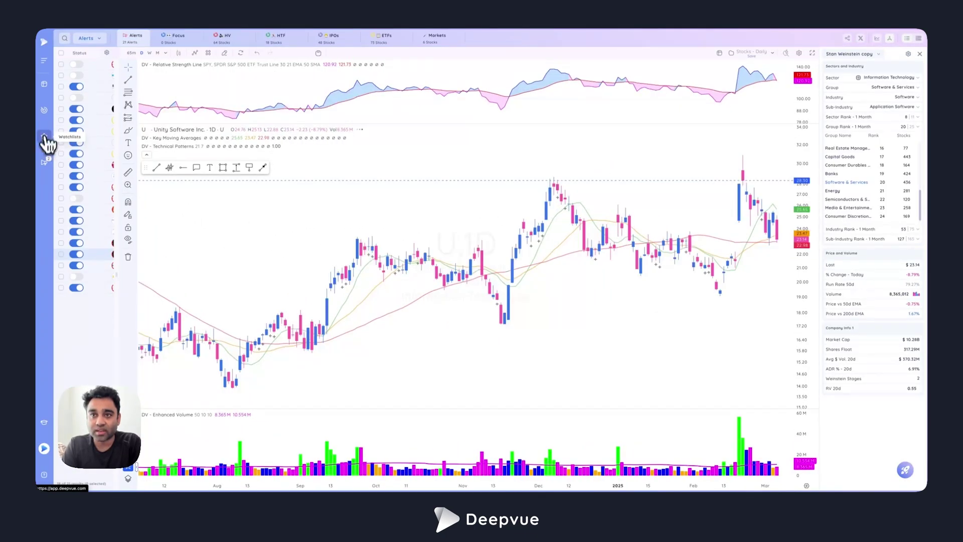
pyautogui.click(44, 110)
pyautogui.moveTo(116, 64); pyautogui.dragTo(209, 63)
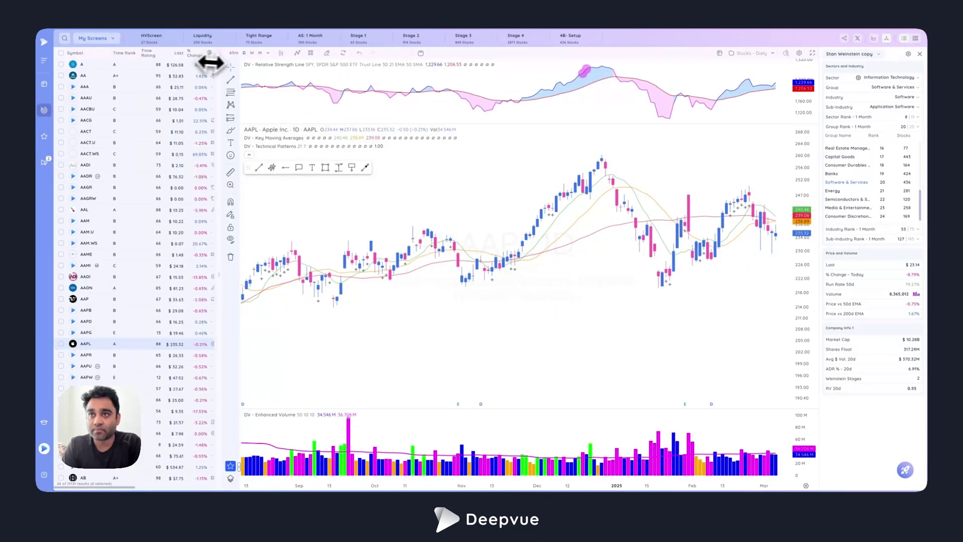
# Step: Browse the Screener Presets categories from the My Screens dropdown, then close it
pyautogui.click(107, 39)
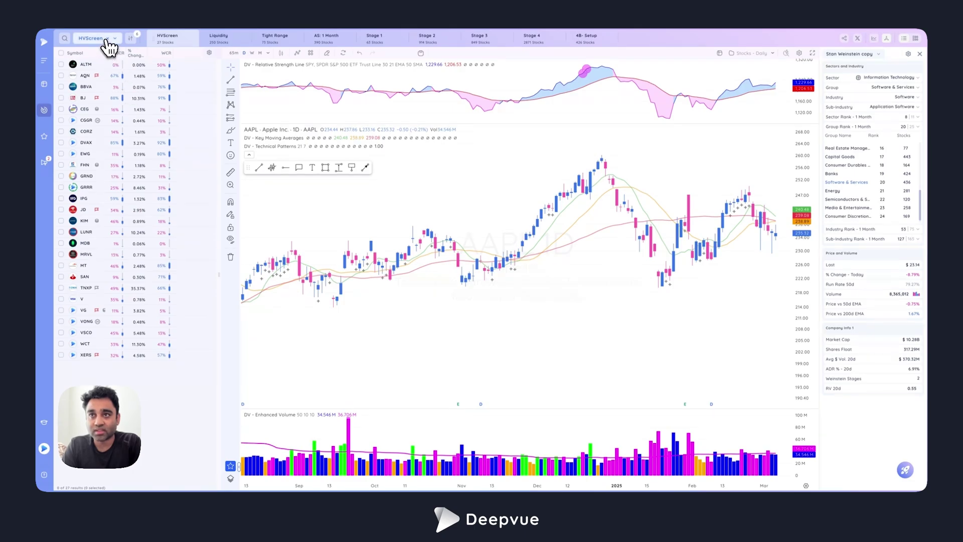
pyautogui.click(100, 39)
pyautogui.click(143, 57)
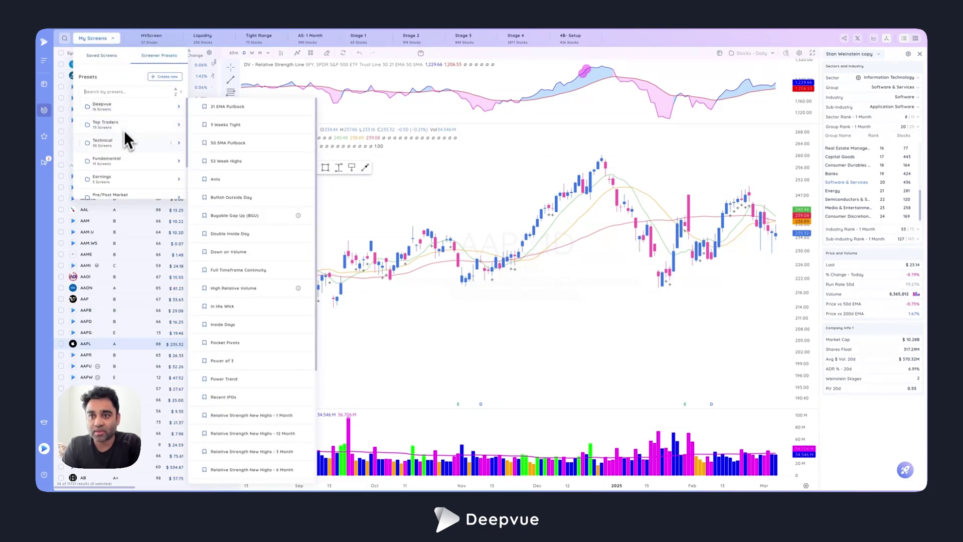
pyautogui.moveTo(128, 146)
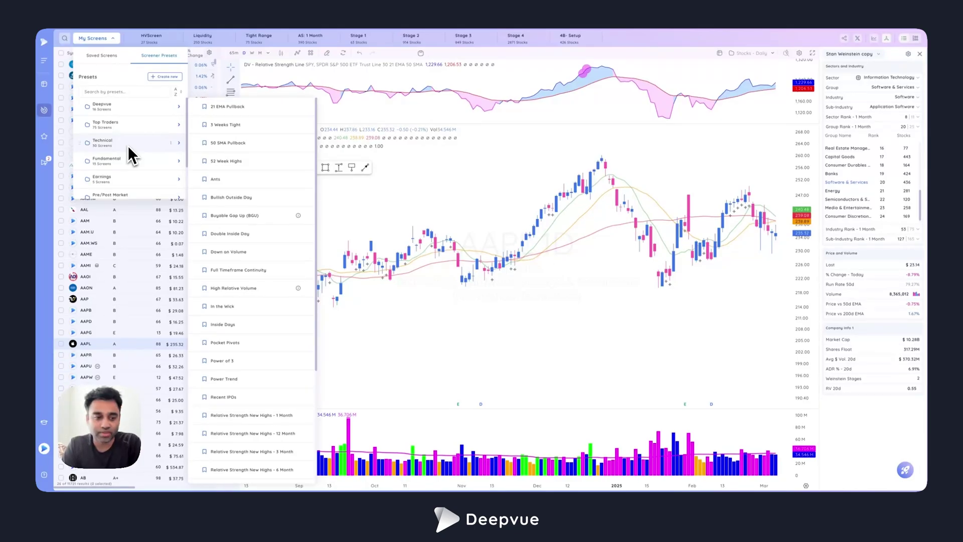
pyautogui.click(104, 39)
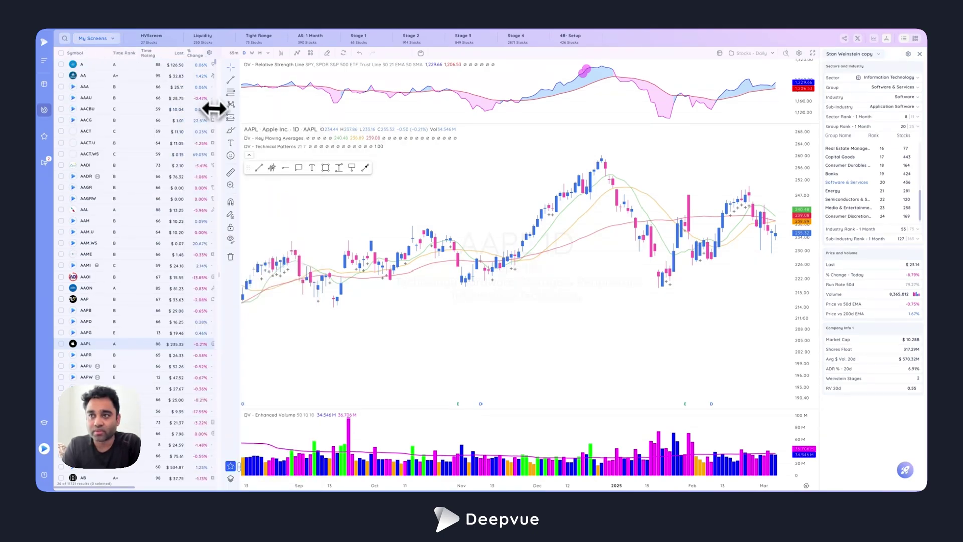
# Step: Narrow the stock list beside the AAPL chart to mostly symbols, giving the chart more width
pyautogui.moveTo(215, 107); pyautogui.dragTo(146, 114)
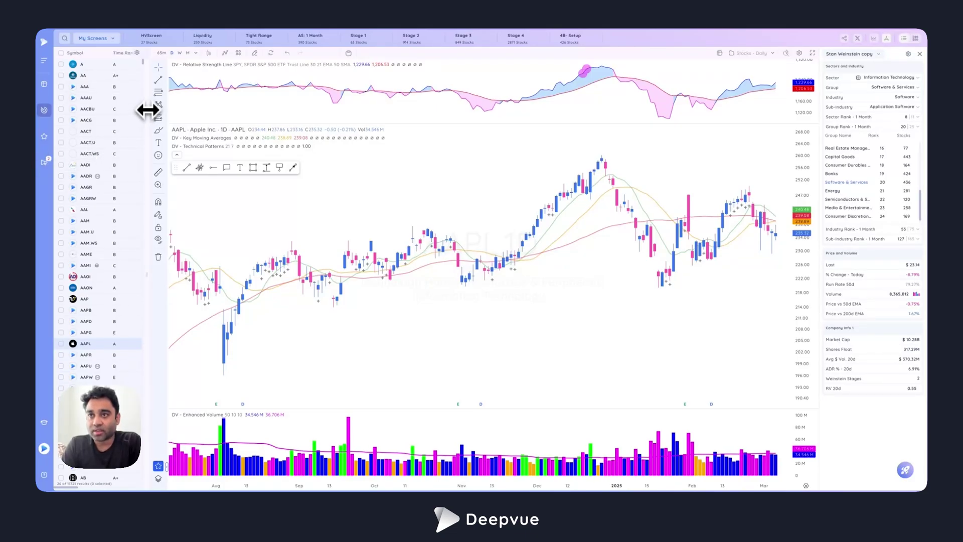
pyautogui.moveTo(145, 107); pyautogui.dragTo(114, 134)
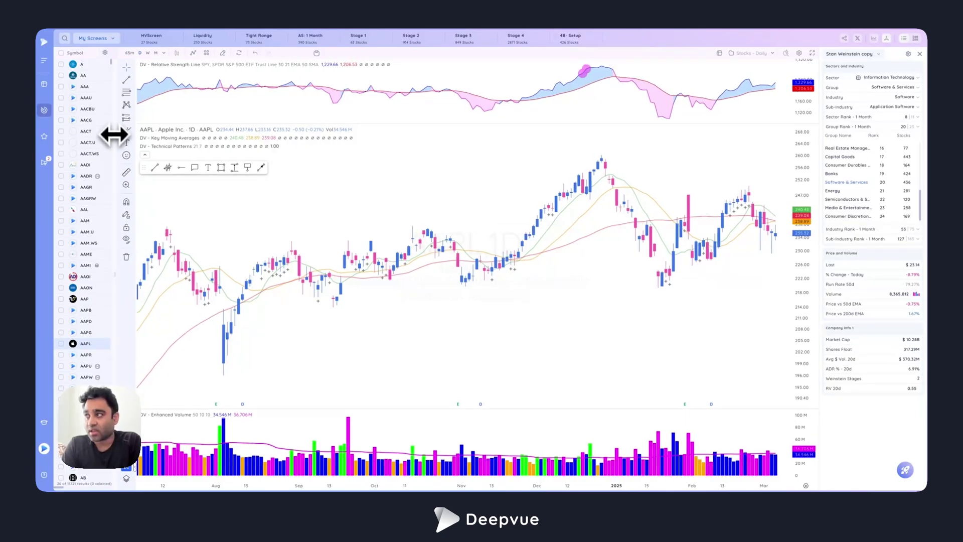